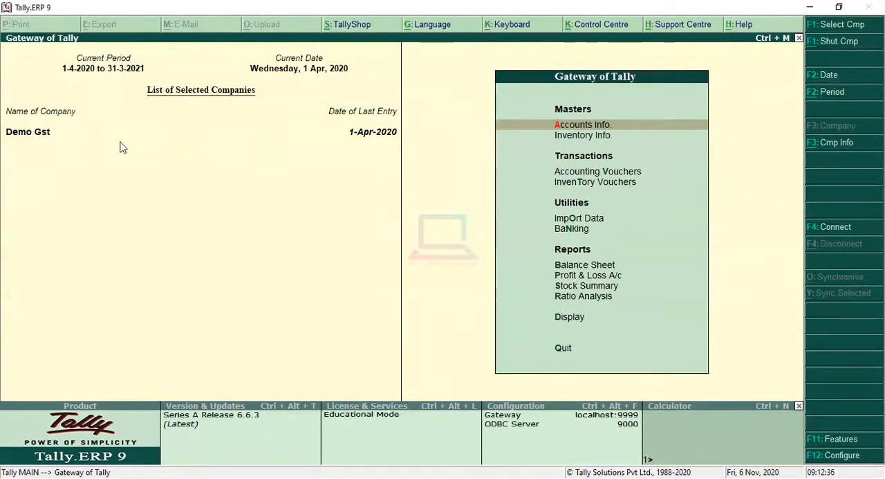
Step: Open the Account Books list from the Display reports of the Demo Gst company
{"action": "key", "text": "Down"}
{"action": "key", "text": "Down"}
{"action": "key", "text": "Down"}
{"action": "key", "text": "Down"}
{"action": "key", "text": "Down"}
{"action": "key", "text": "Down"}
{"action": "key", "text": "Down"}
{"action": "key", "text": "Down"}
{"action": "key", "text": "Down"}
{"action": "key", "text": "Down"}
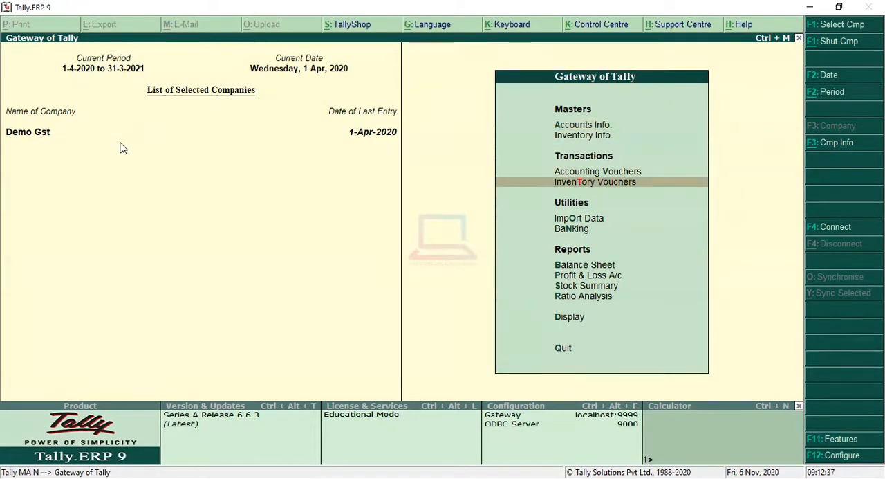
{"action": "key", "text": "Down"}
{"action": "key", "text": "Up"}
{"action": "key", "text": "Return"}
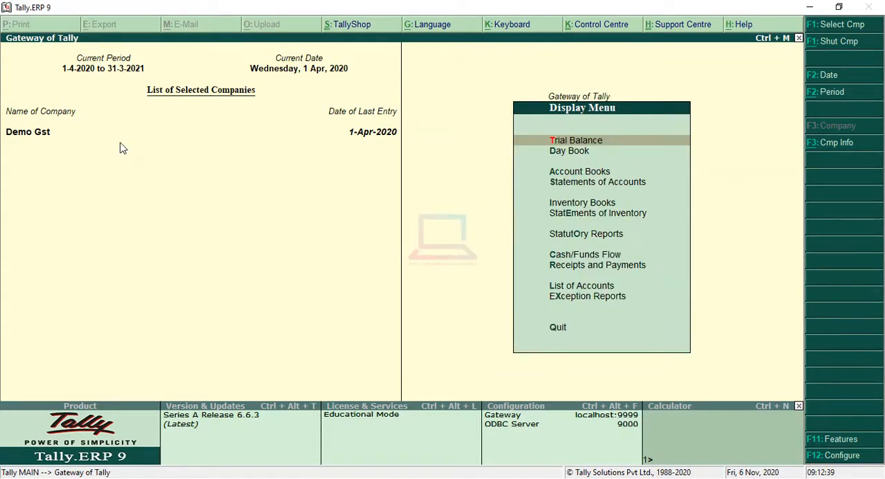
{"action": "key", "text": "Down"}
{"action": "key", "text": "Down"}
{"action": "key", "text": "Return"}
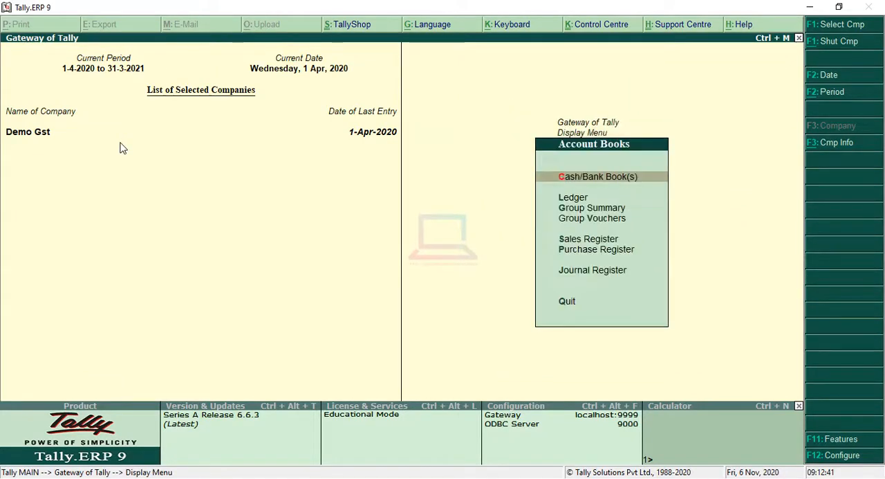
Step: Open the Sales Register and list the sales vouchers for April
{"action": "key", "text": "Down"}
{"action": "key", "text": "Down"}
{"action": "key", "text": "Down"}
{"action": "key", "text": "Down"}
{"action": "key", "text": "Return"}
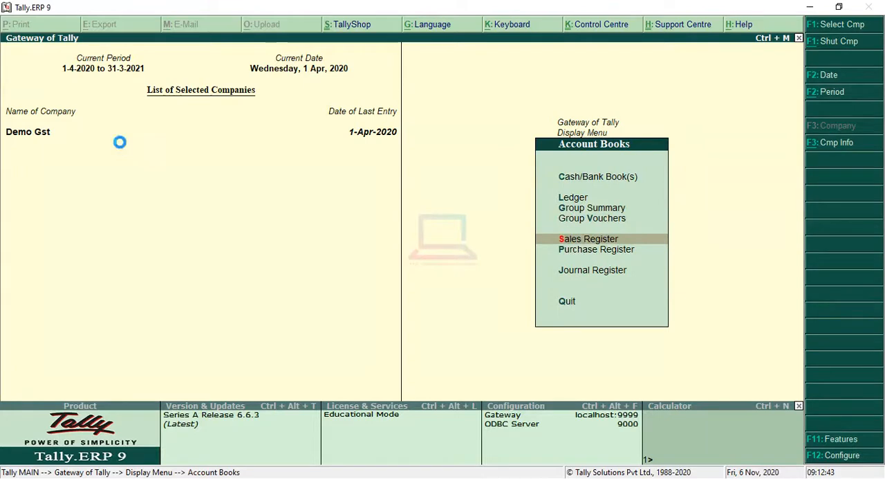
{"action": "key", "text": "Return"}
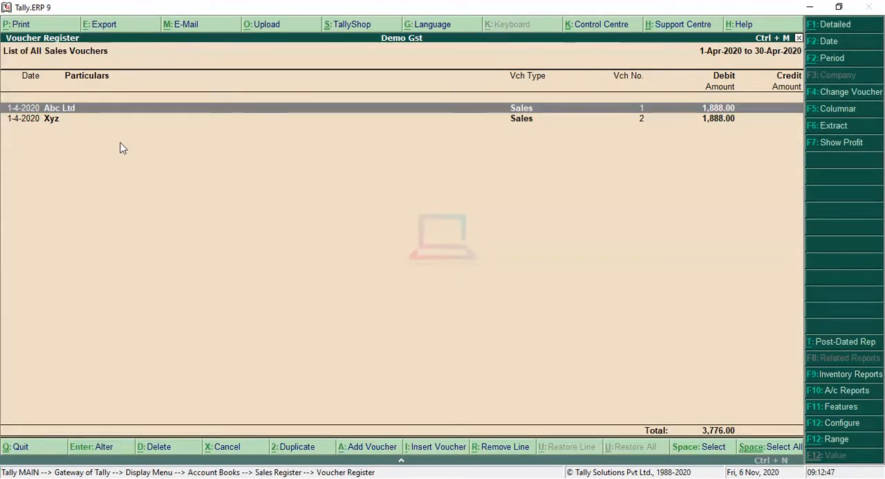
Step: Review the items, quantities and GST amounts in the Abc Ltd sales voucher and return to the Gateway of Tally
{"action": "key", "text": "Return"}
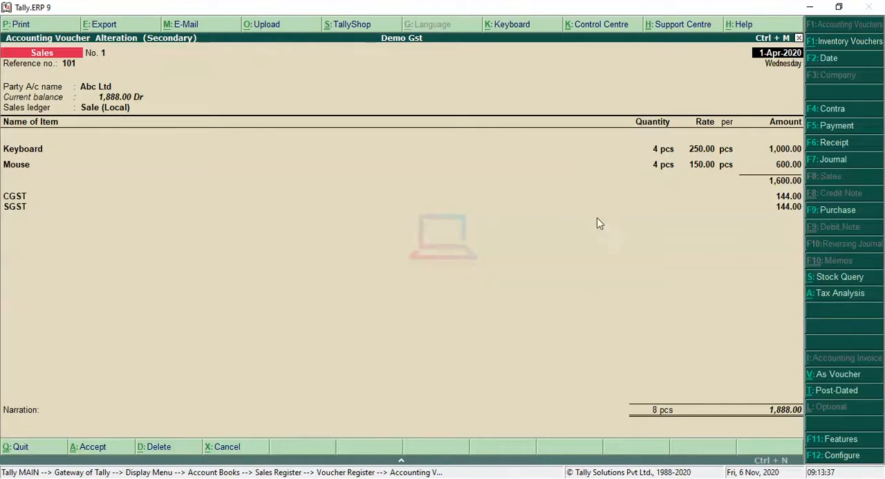
{"action": "key", "text": "Escape"}
{"action": "key", "text": "Return"}
{"action": "key", "text": "Escape"}
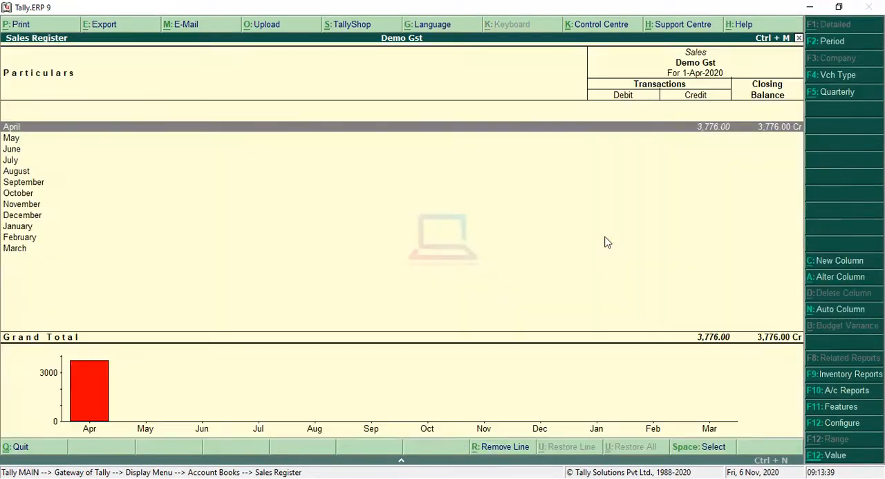
{"action": "key", "text": "Escape"}
{"action": "key", "text": "Escape"}
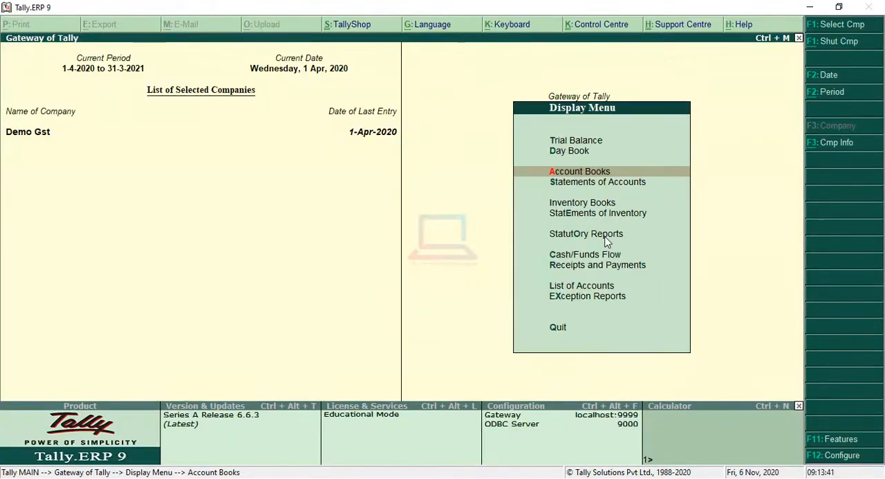
{"action": "key", "text": "Escape"}
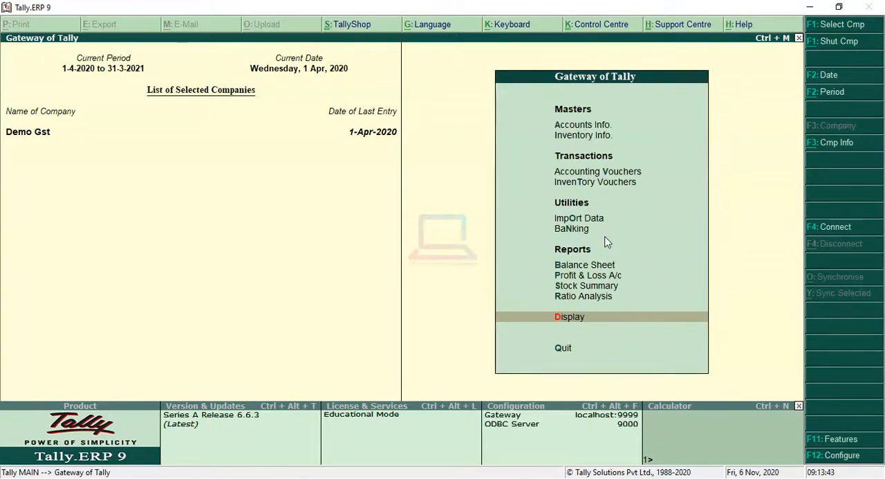
Step: Check the closing stock of each item in the Computer group of the Stock Summary, then close the report
{"action": "key", "text": "Up"}
{"action": "key", "text": "Up"}
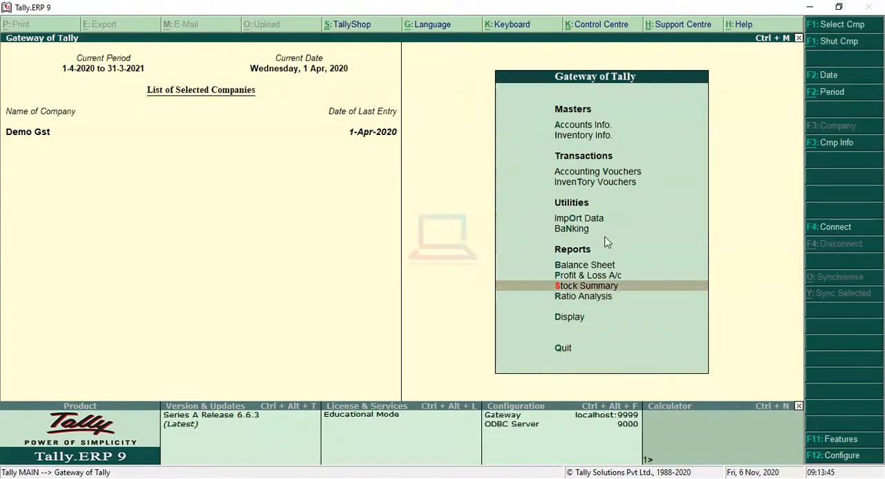
{"action": "key", "text": "Return"}
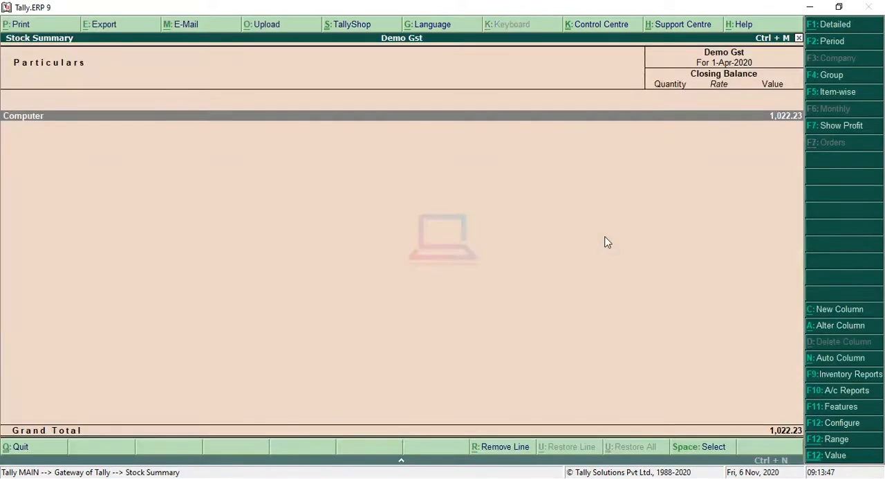
{"action": "key", "text": "Return"}
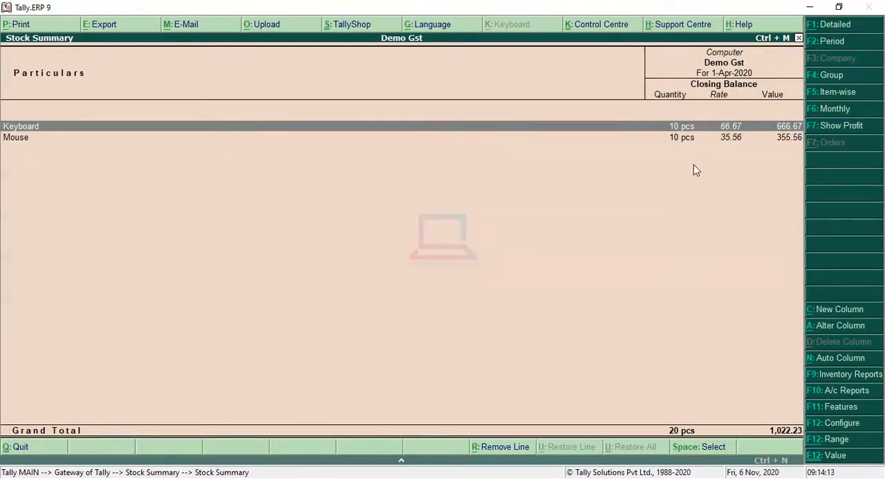
{"action": "key", "text": "Escape"}
{"action": "key", "text": "Escape"}
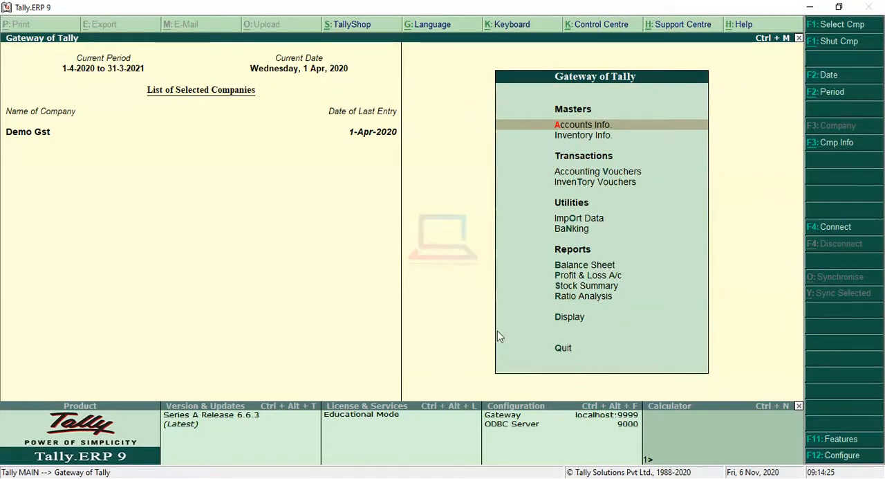
Step: Open the Inventory Features settings for the company
{"action": "left_click", "coordinate": [839, 441]}
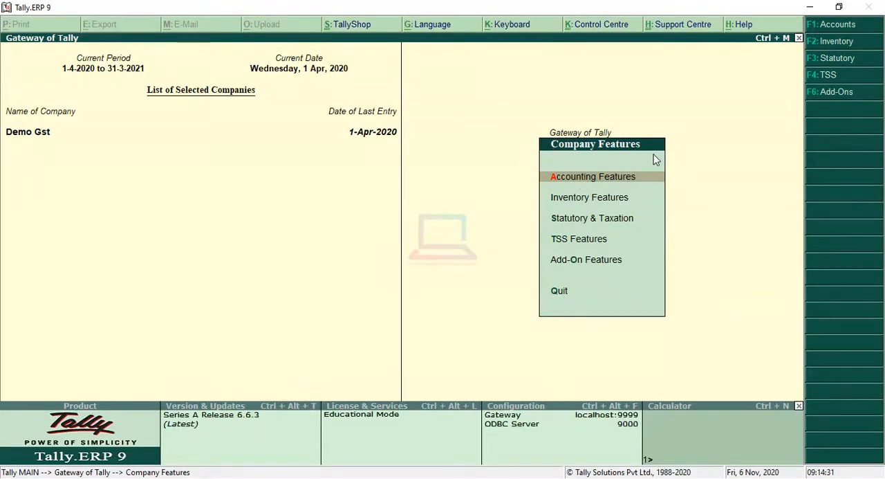
{"action": "key", "text": "Down"}
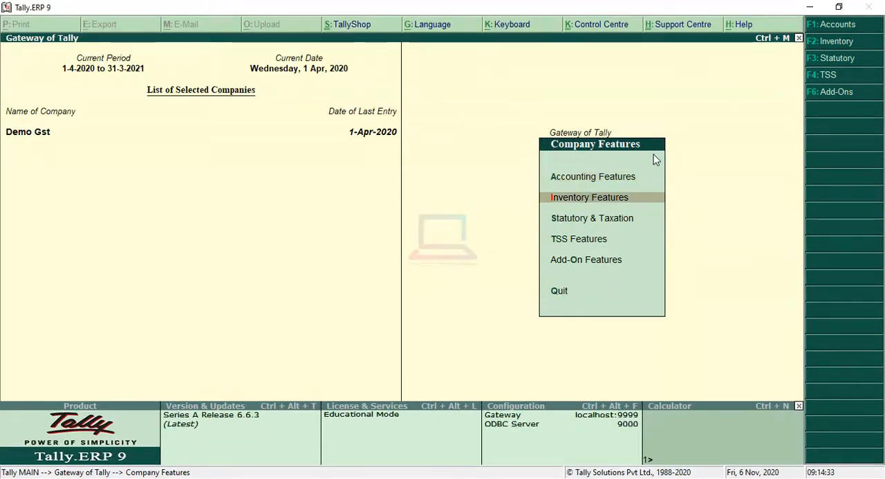
{"action": "key", "text": "Return"}
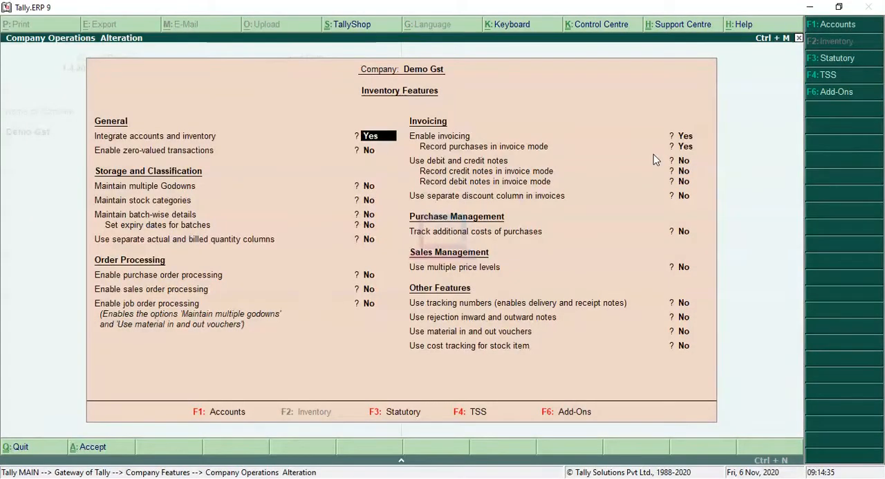
Step: Enable debit and credit notes, set both to be recorded in invoice mode, and accept the inventory features
{"action": "key", "text": "Return"}
{"action": "key", "text": "Return"}
{"action": "key", "text": "Return"}
{"action": "key", "text": "Return"}
{"action": "key", "text": "Return"}
{"action": "key", "text": "Return"}
{"action": "key", "text": "Return"}
{"action": "key", "text": "Return"}
{"action": "key", "text": "Return"}
{"action": "key", "text": "Return"}
{"action": "key", "text": "Return"}
{"action": "key", "text": "Return"}
{"action": "key", "text": "BackSpace"}
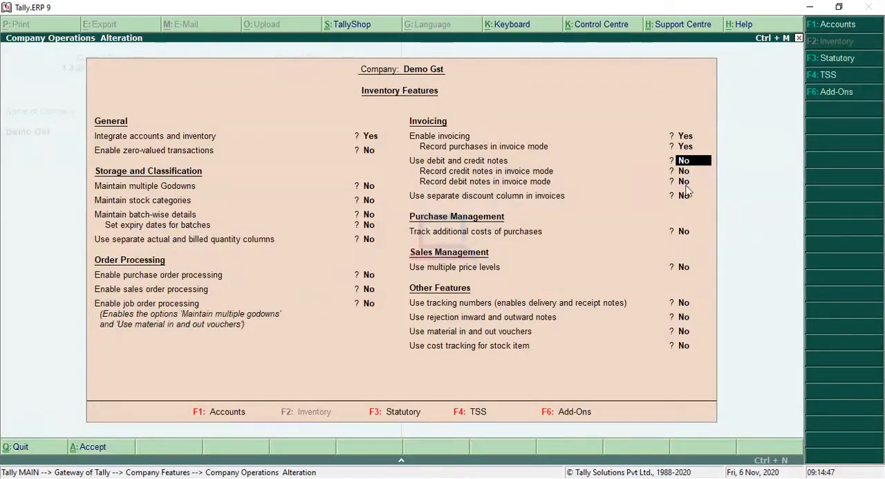
{"action": "key", "text": "y"}
{"action": "key", "text": "y"}
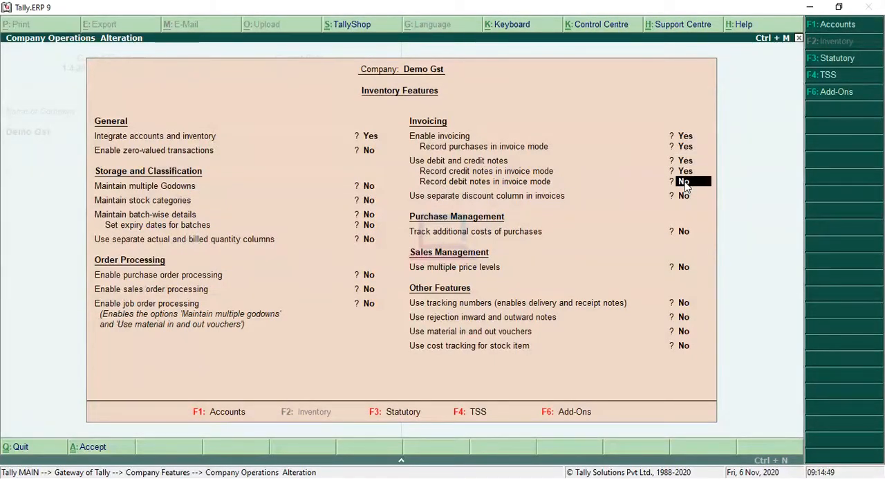
{"action": "key", "text": "y"}
{"action": "key", "text": "Return"}
{"action": "key", "text": "Return"}
{"action": "key", "text": "Return"}
{"action": "key", "text": "Return"}
{"action": "key", "text": "Return"}
{"action": "key", "text": "Return"}
{"action": "key", "text": "Return"}
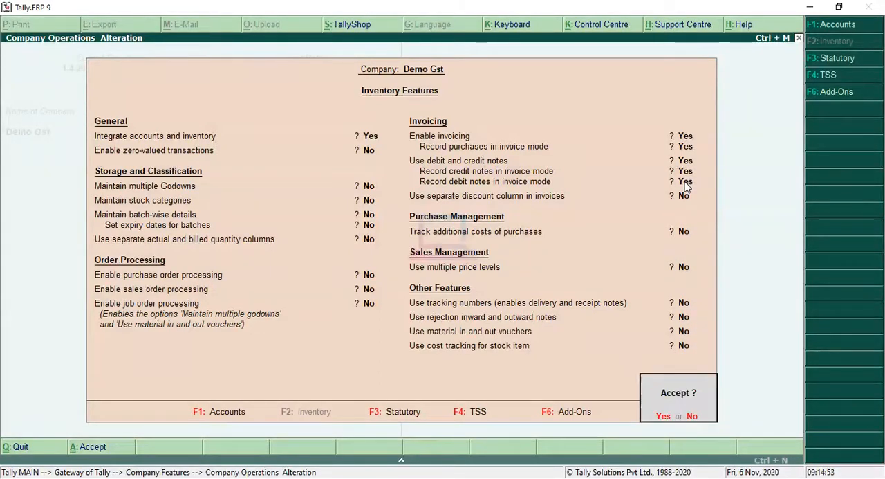
{"action": "left_click", "coordinate": [662, 417]}
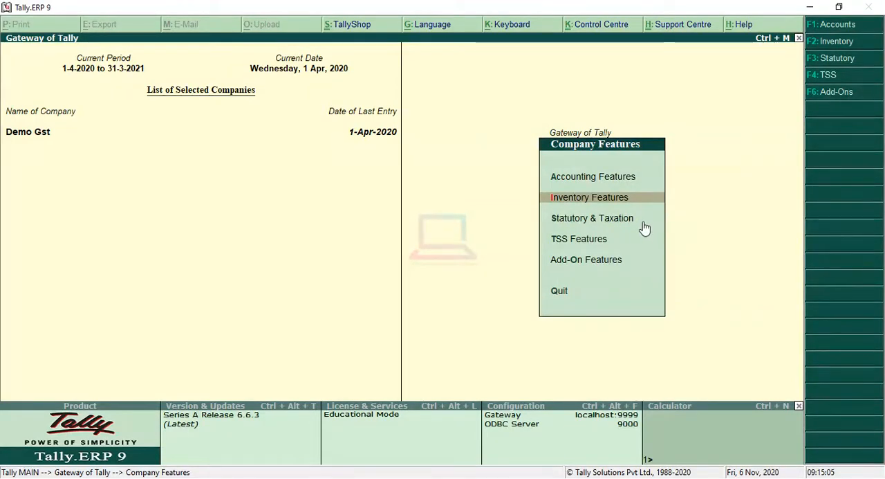
{"action": "key", "text": "Escape"}
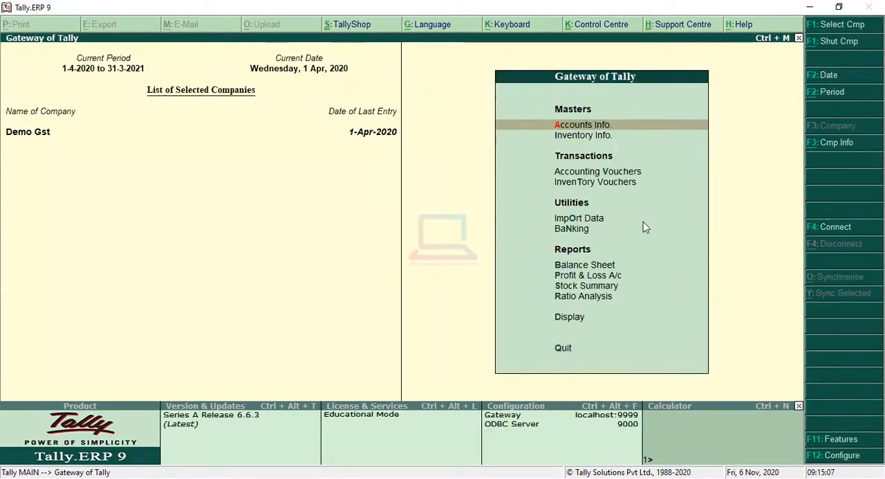
{"action": "key", "text": "Down"}
{"action": "key", "text": "Down"}
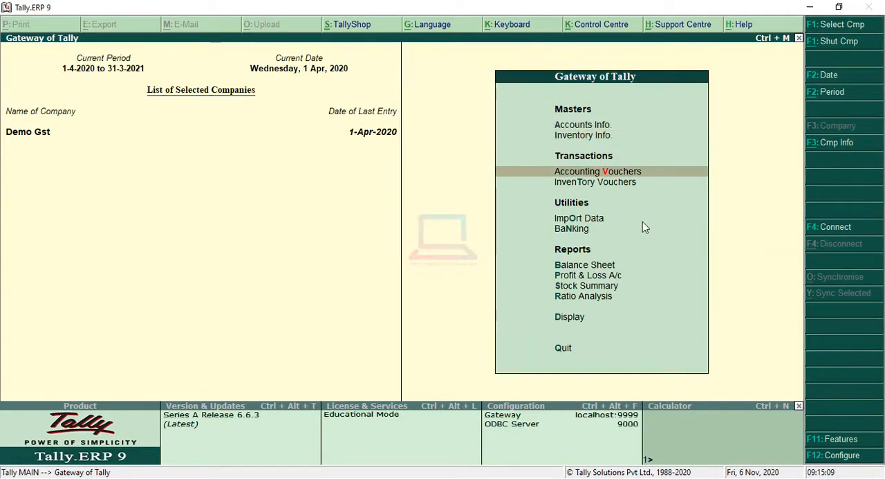
{"action": "key", "text": "Return"}
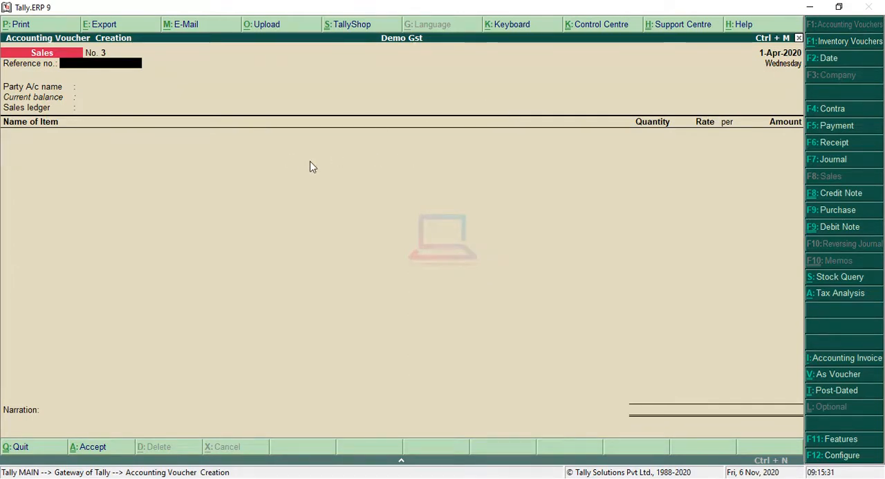
{"action": "left_click", "coordinate": [859, 198]}
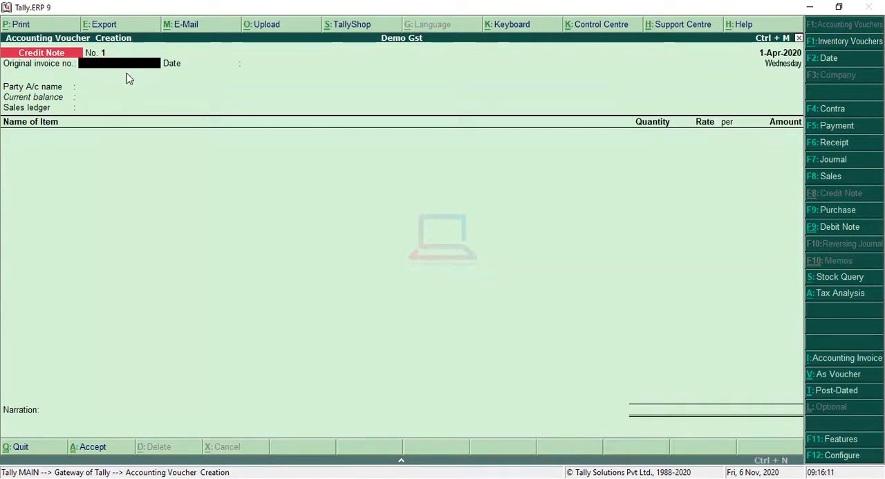
{"action": "key", "text": "Escape"}
{"action": "key", "text": "y"}
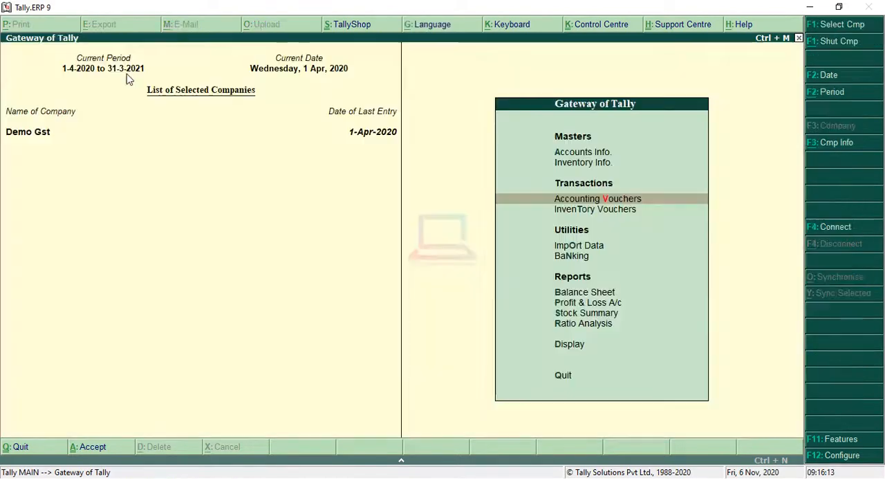
Step: Go back to the Account Books among the Display reports
{"action": "key", "text": "Down"}
{"action": "key", "text": "Down"}
{"action": "key", "text": "Down"}
{"action": "key", "text": "Down"}
{"action": "key", "text": "Down"}
{"action": "key", "text": "Down"}
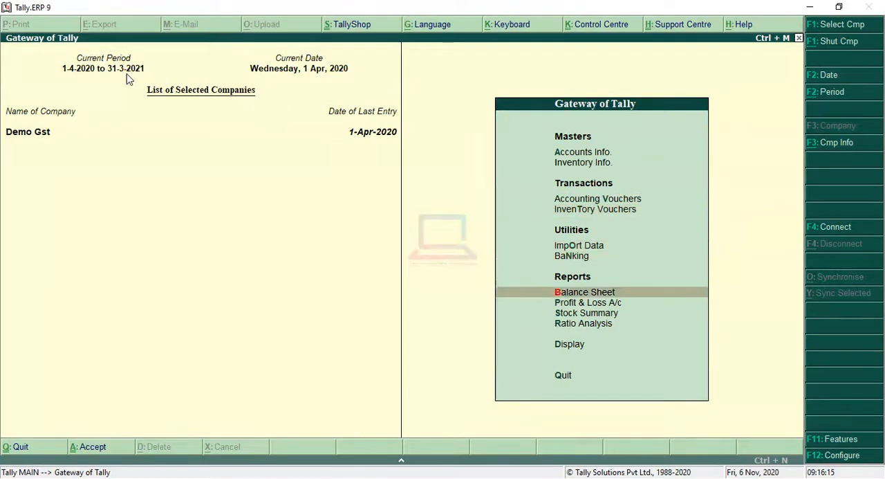
{"action": "key", "text": "Down"}
{"action": "key", "text": "Down"}
{"action": "key", "text": "Return"}
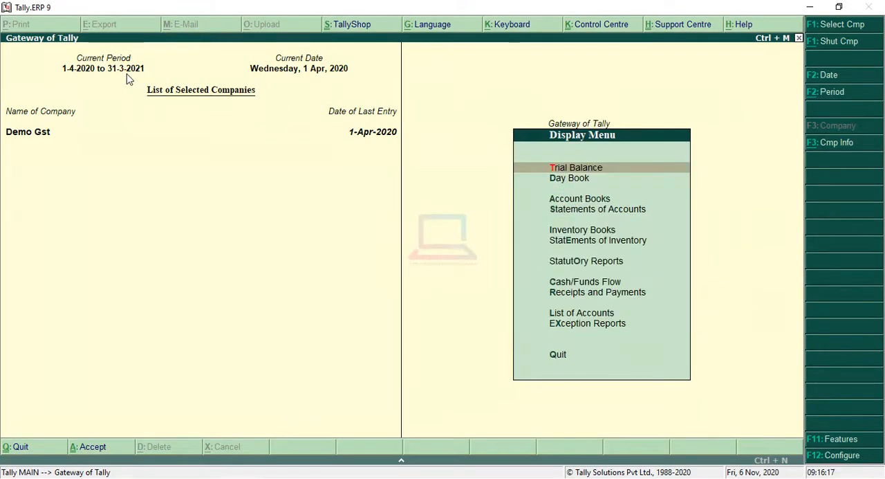
{"action": "key", "text": "Down"}
{"action": "key", "text": "Down"}
{"action": "key", "text": "Return"}
Step: Bring up the April voucher list in the Sales Register
{"action": "key", "text": "Down"}
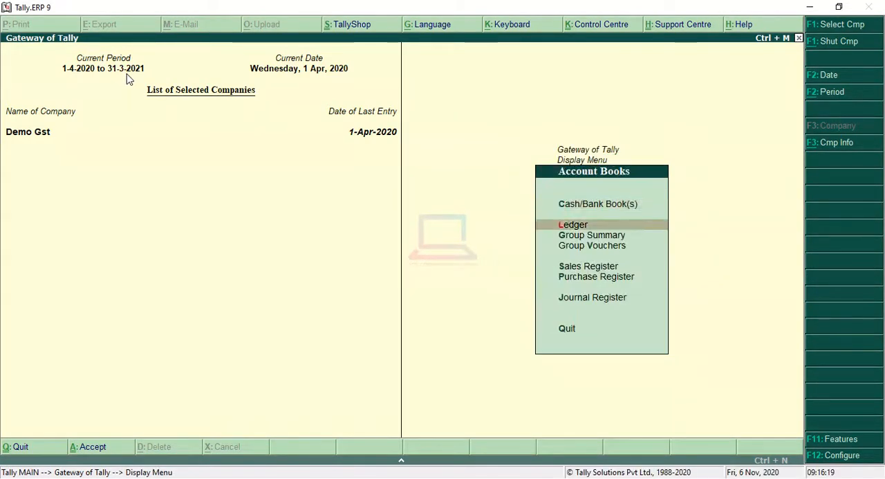
{"action": "key", "text": "Down"}
{"action": "key", "text": "Up"}
{"action": "key", "text": "Down"}
{"action": "key", "text": "Down"}
{"action": "key", "text": "Down"}
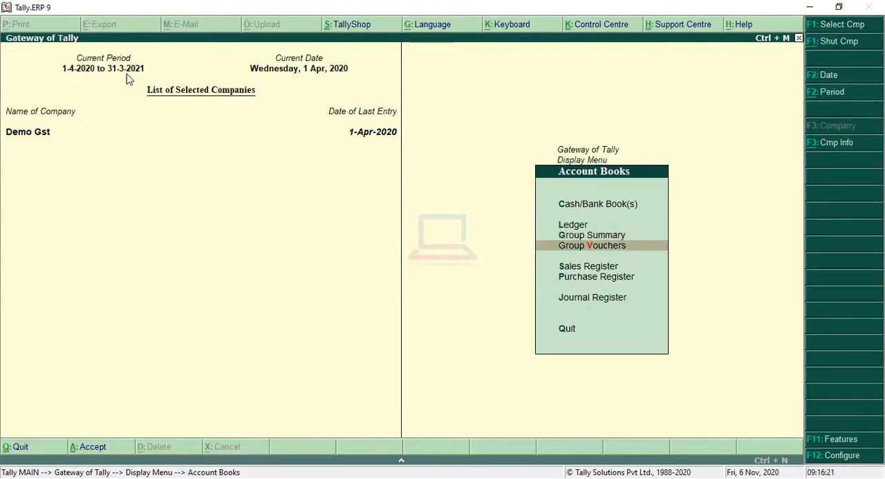
{"action": "key", "text": "Return"}
Step: Check the reference number and date of the Abc Ltd sales voucher, then return to the Gateway without changing it
{"action": "key", "text": "Return"}
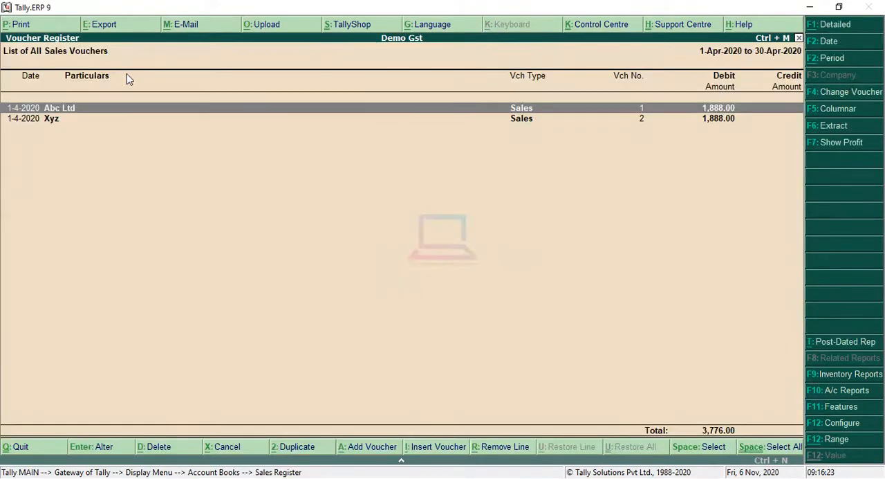
{"action": "key", "text": "Return"}
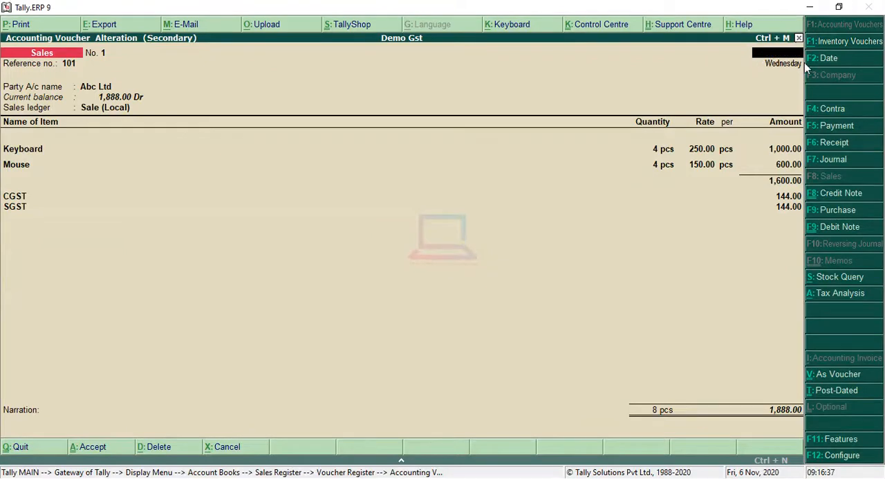
{"action": "key", "text": "Escape"}
{"action": "key", "text": "y"}
{"action": "key", "text": "Escape"}
{"action": "key", "text": "Escape"}
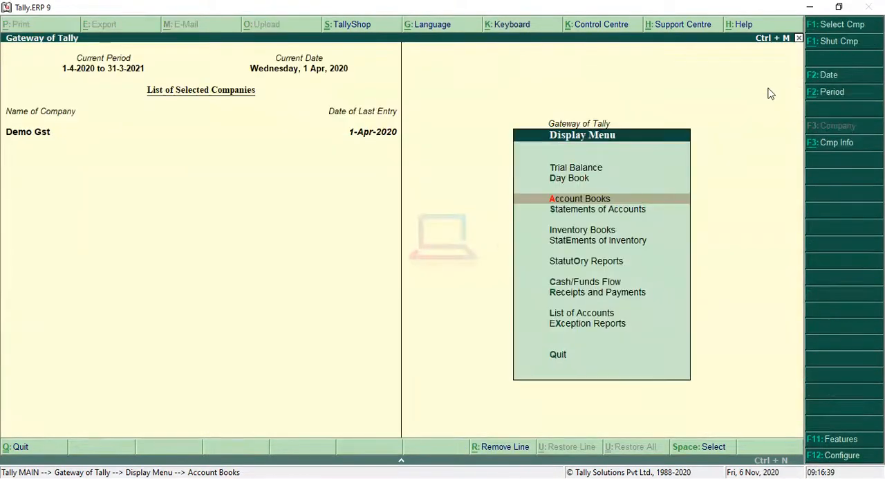
{"action": "key", "text": "Escape"}
{"action": "key", "text": "Escape"}
{"action": "key", "text": "n"}
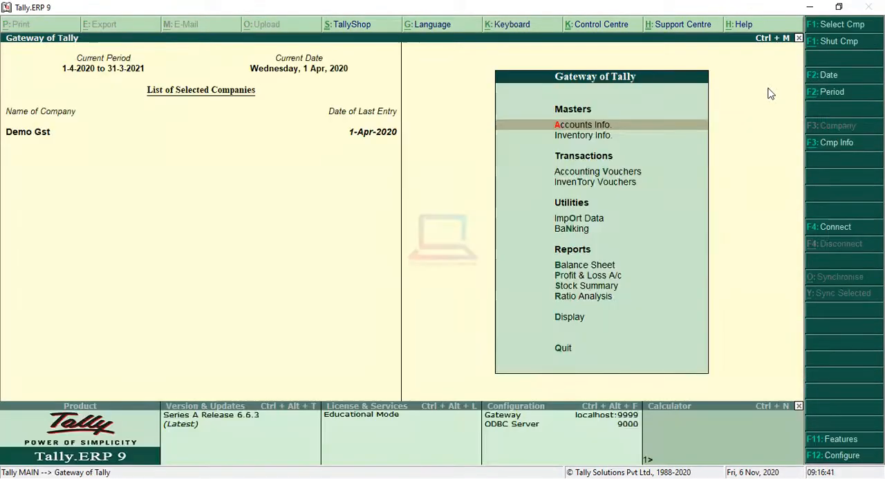
Step: Start a new Credit Note in Accounting Vouchers
{"action": "key", "text": "Down"}
{"action": "key", "text": "Down"}
{"action": "key", "text": "Return"}
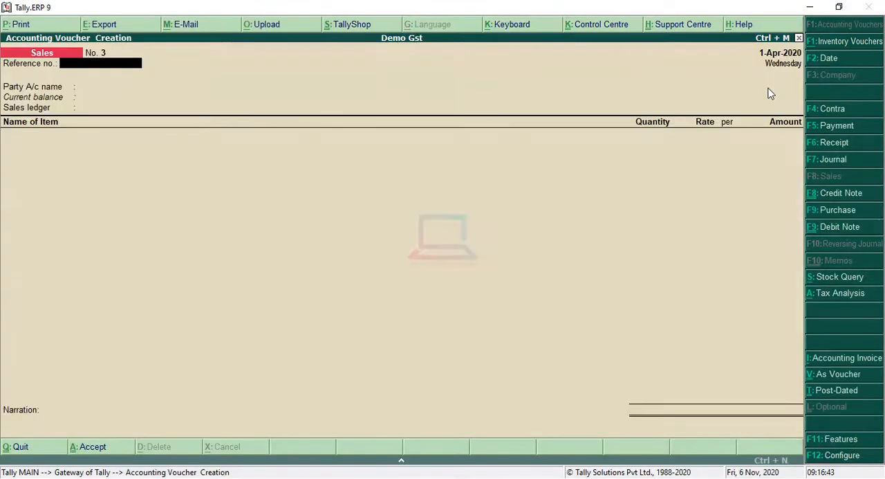
{"action": "left_click", "coordinate": [834, 195]}
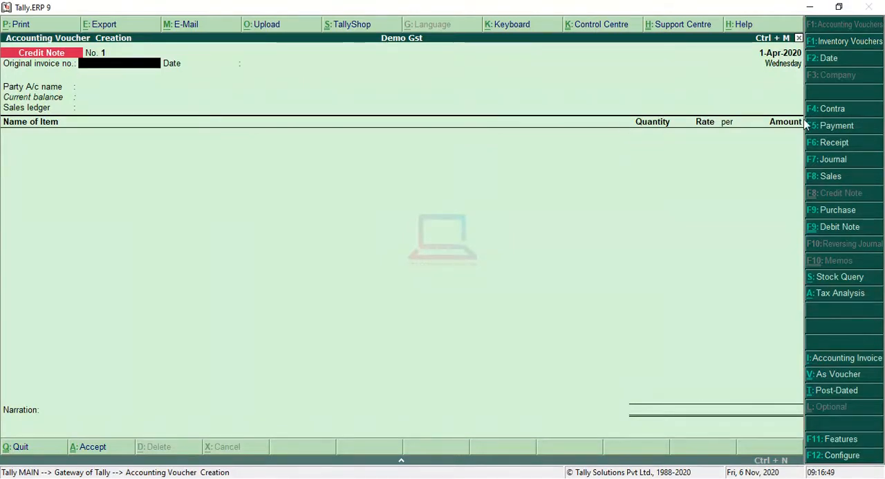
Step: Reference original invoice no. 101 dated 1-Apr-2020 in the credit note
{"action": "type", "text": "101"}
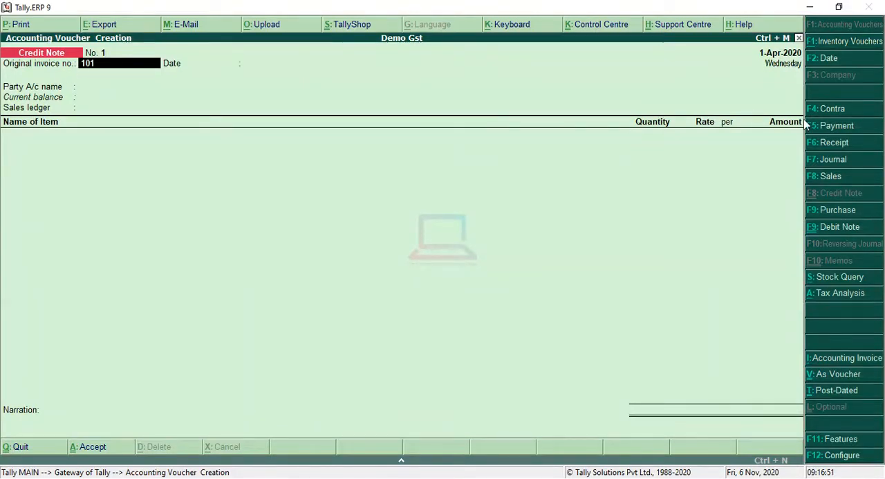
{"action": "key", "text": "Return"}
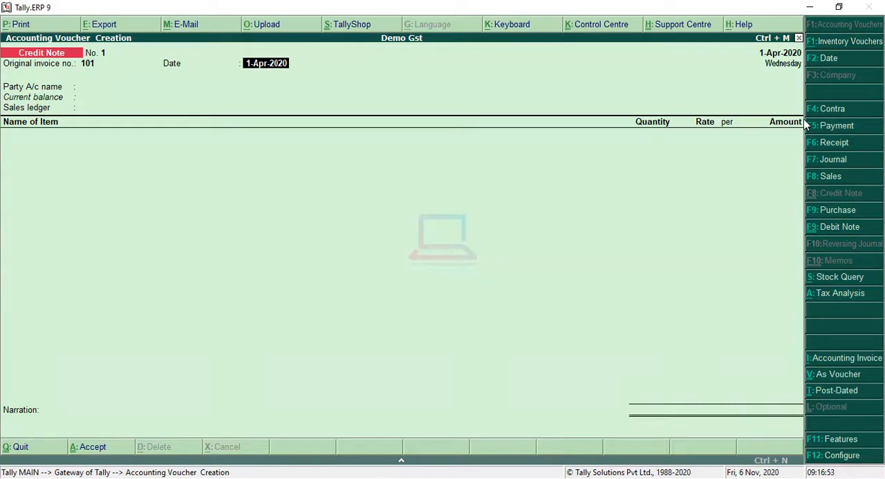
{"action": "key", "text": "Return"}
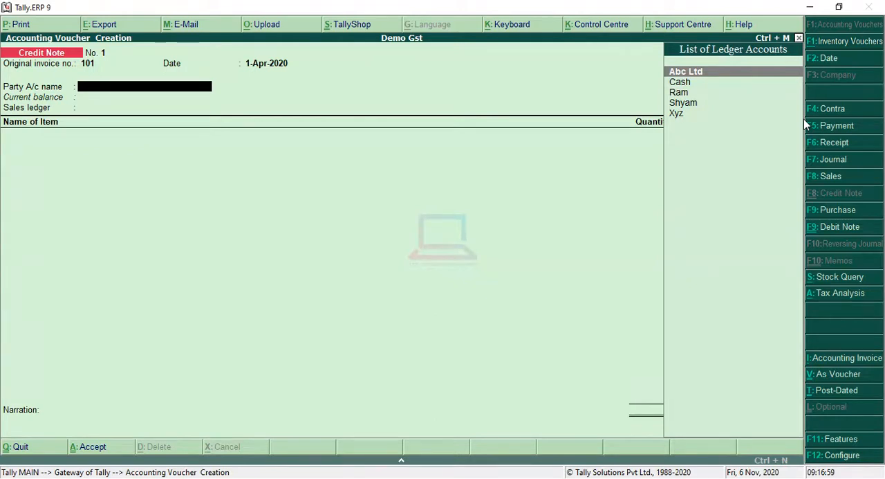
Step: Set Abc Ltd as the party with its default party details, and Sale (Local) as the sales ledger
{"action": "key", "text": "Return"}
{"action": "key", "text": "Return"}
{"action": "key", "text": "Return"}
{"action": "key", "text": "Return"}
{"action": "key", "text": "Return"}
{"action": "key", "text": "Return"}
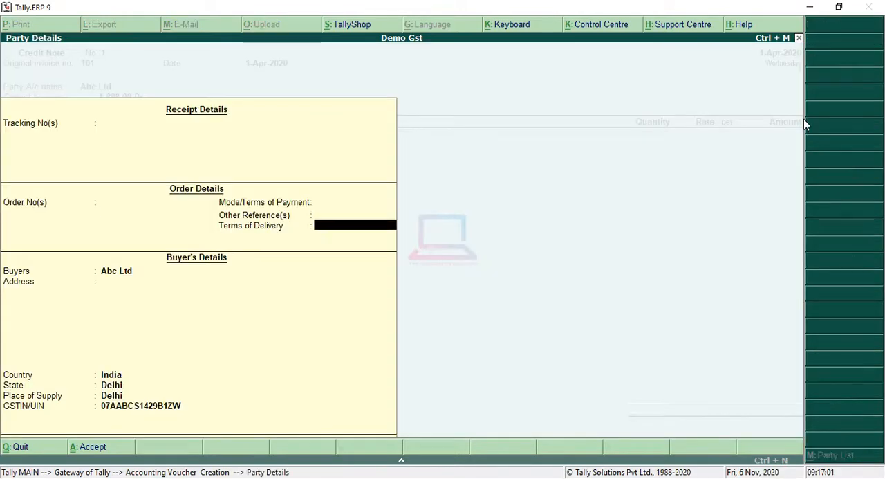
{"action": "key", "text": "Return"}
{"action": "key", "text": "Return"}
{"action": "key", "text": "Return"}
{"action": "key", "text": "Return"}
{"action": "key", "text": "Return"}
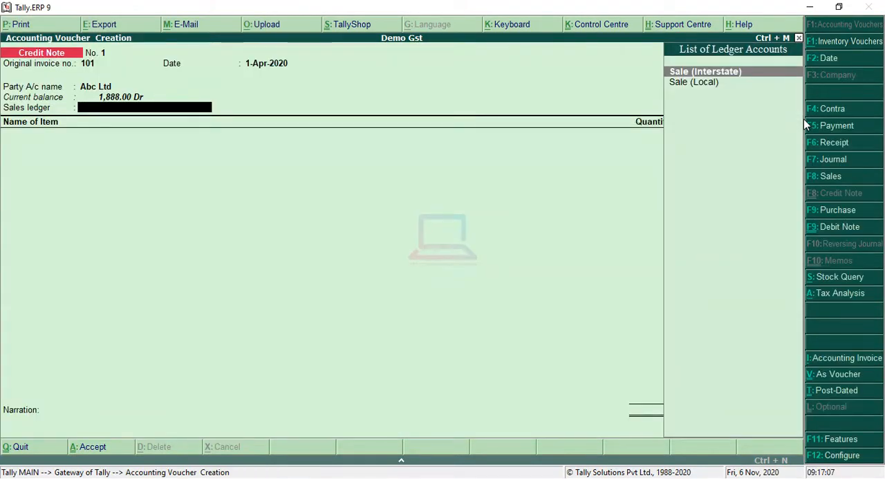
{"action": "key", "text": "Down"}
{"action": "key", "text": "Return"}
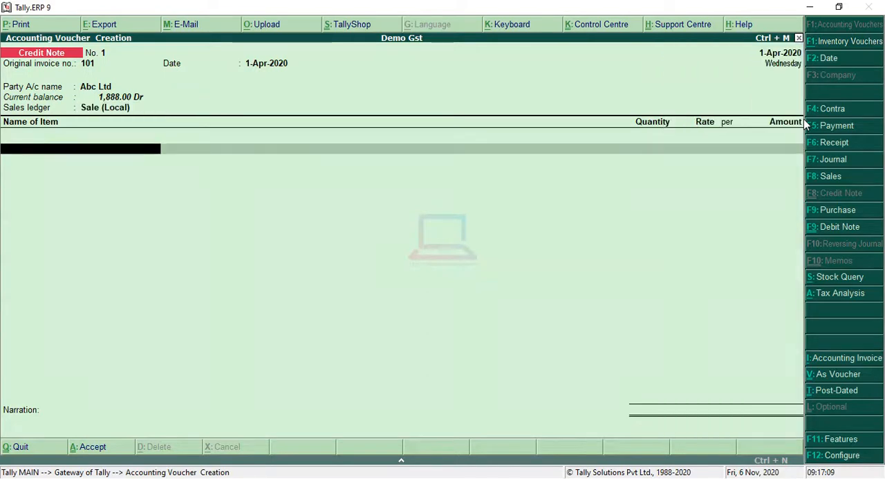
Step: Add the Keyboard item with a quantity of 2 pcs at a rate of 250.00
{"action": "key", "text": "Down"}
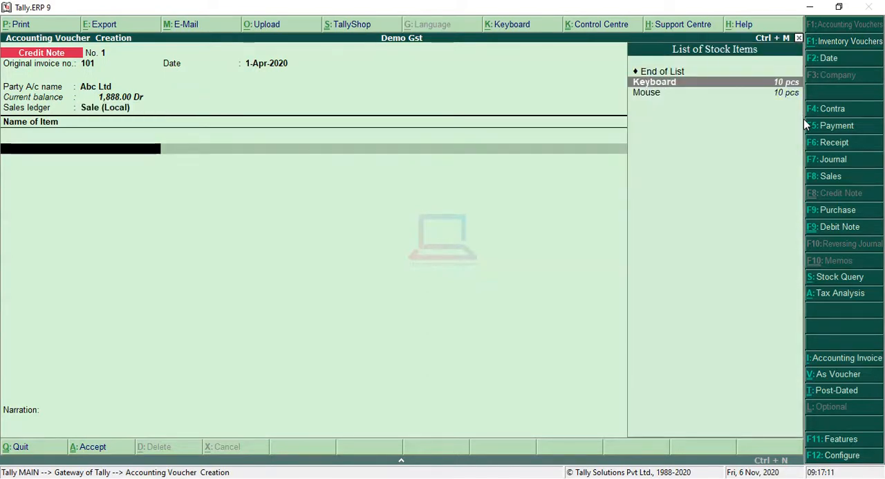
{"action": "key", "text": "Return"}
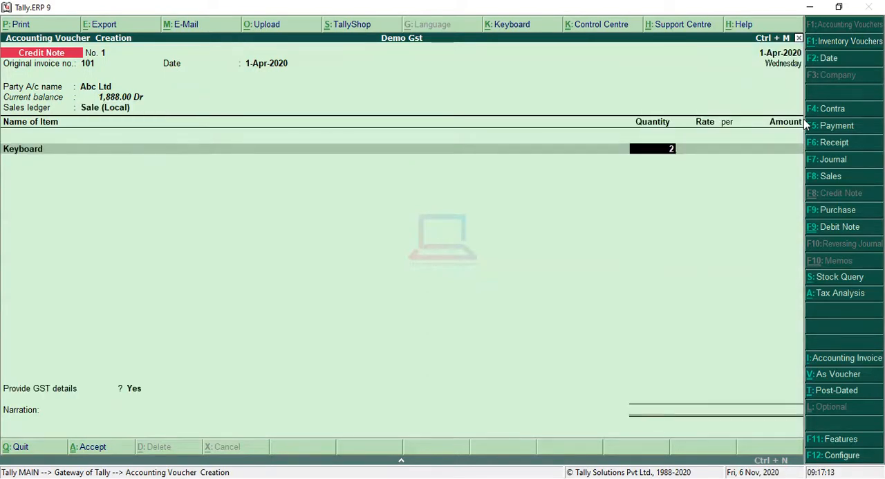
{"action": "key", "text": "Return"}
{"action": "key", "text": "Return"}
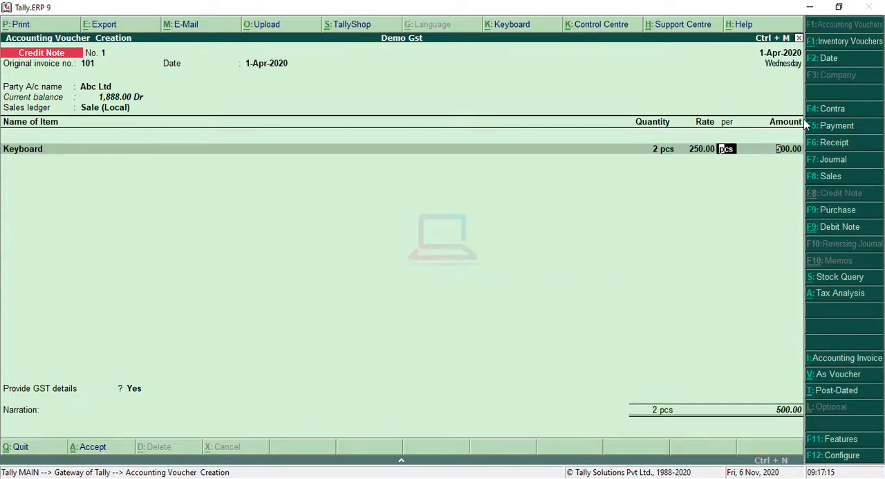
{"action": "key", "text": "Return"}
{"action": "key", "text": "Return"}
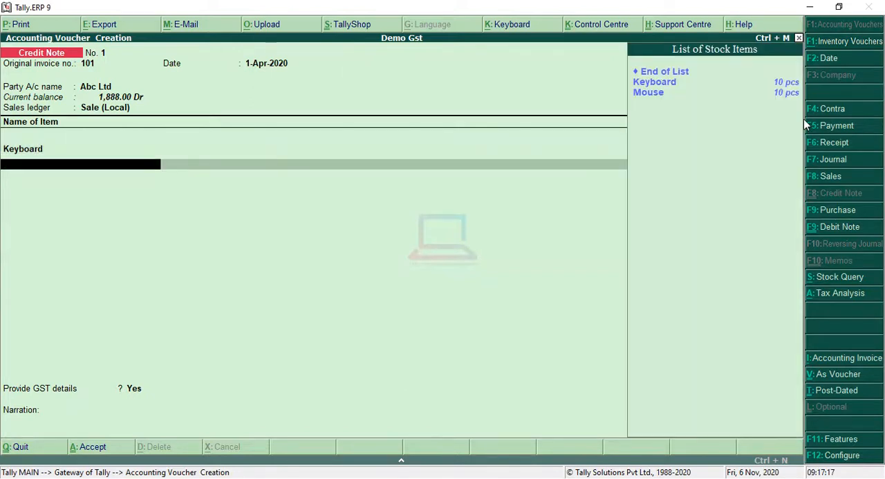
Step: Add the Mouse item with a quantity of 2 pcs at a rate of 150.00 and end the item list
{"action": "key", "text": "Down"}
{"action": "key", "text": "Down"}
{"action": "key", "text": "Return"}
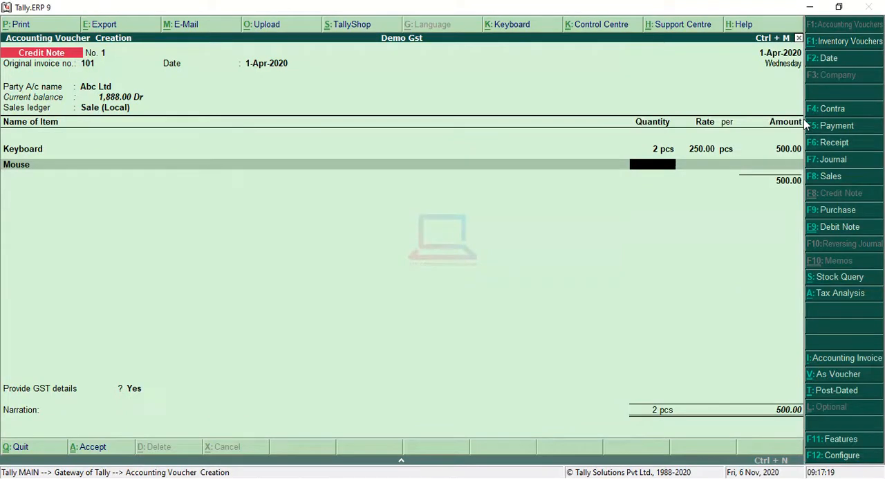
{"action": "type", "text": "2"}
{"action": "key", "text": "Return"}
{"action": "key", "text": "Return"}
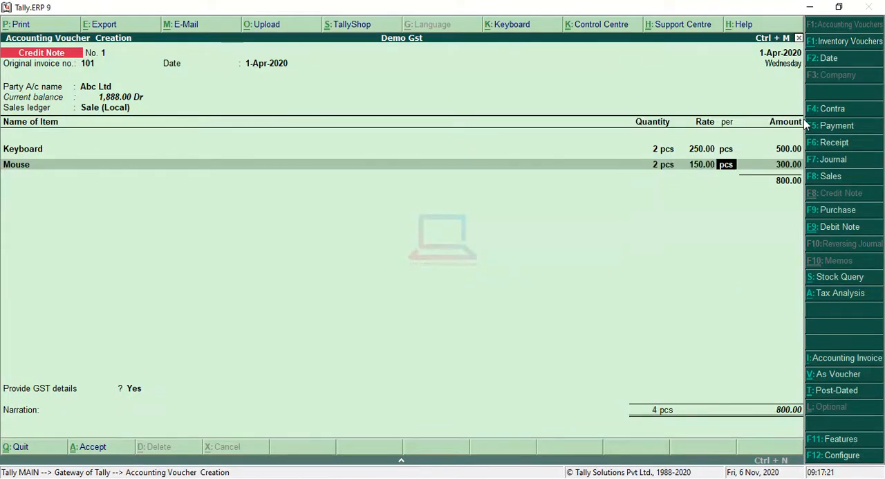
{"action": "key", "text": "Return"}
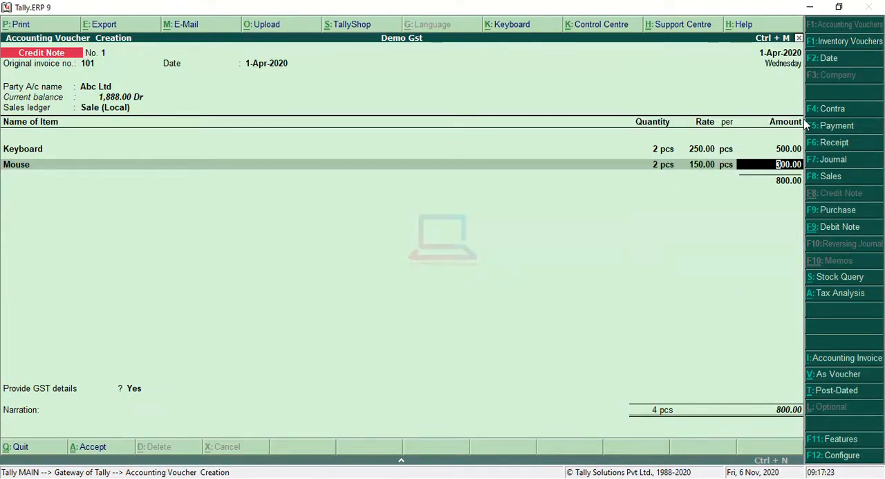
{"action": "key", "text": "Return"}
{"action": "key", "text": "Return"}
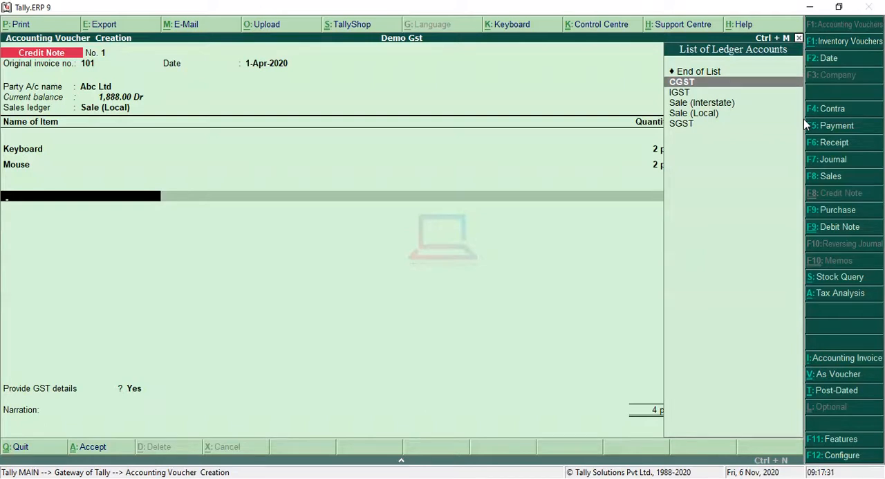
Step: Add the CGST and SGST ledgers below the items, accepting their calculated amounts
{"action": "key", "text": "Return"}
{"action": "key", "text": "Return"}
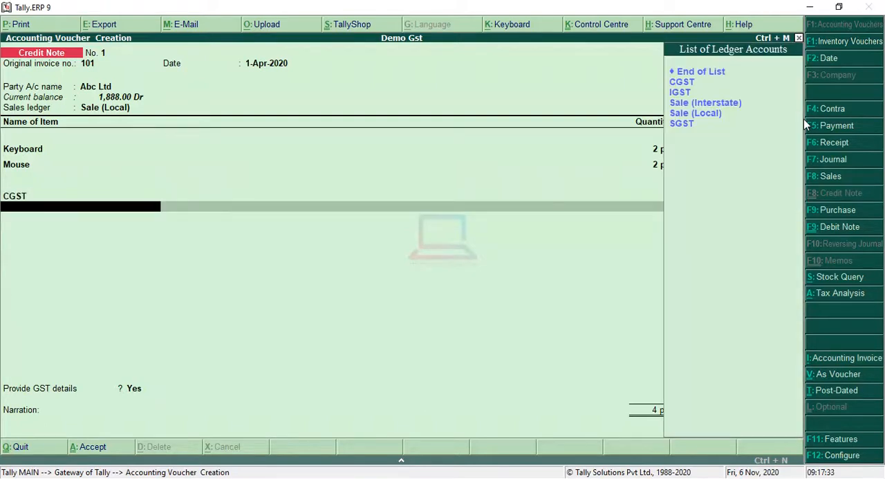
{"action": "key", "text": "Down"}
{"action": "key", "text": "Down"}
{"action": "key", "text": "Down"}
{"action": "key", "text": "Down"}
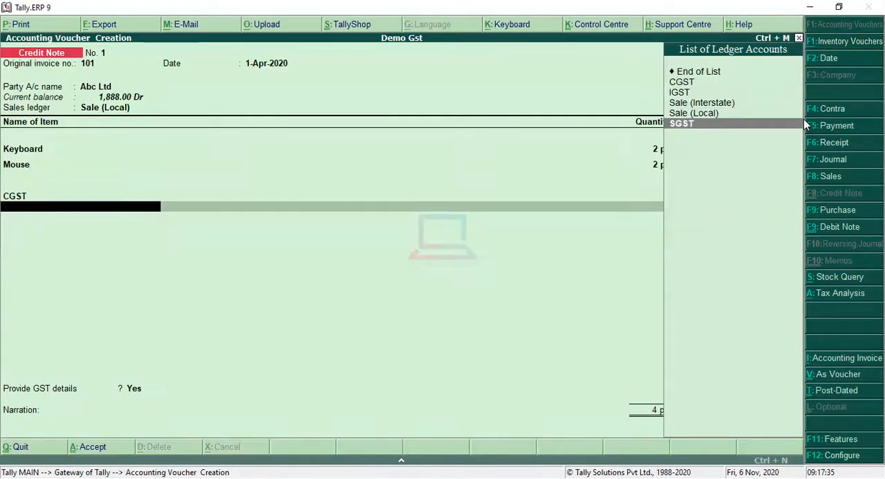
{"action": "key", "text": "Return"}
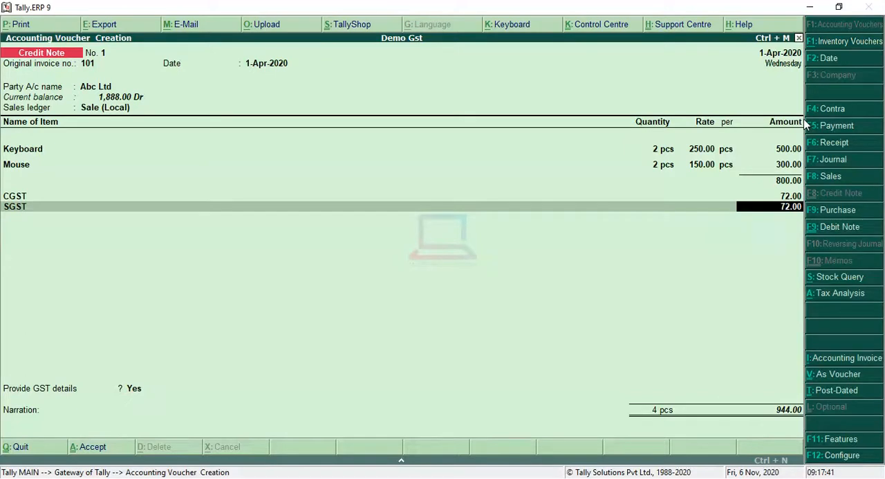
{"action": "key", "text": "Return"}
{"action": "key", "text": "Return"}
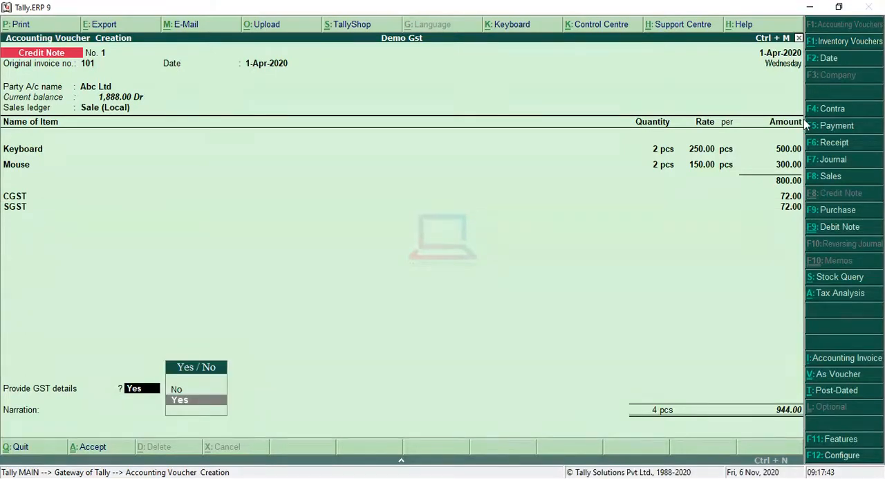
Step: Provide GST details with reason 01-Sales Return and buyer's debit note no. 123 dated 1-4, and save the credit note without narration
{"action": "key", "text": "Return"}
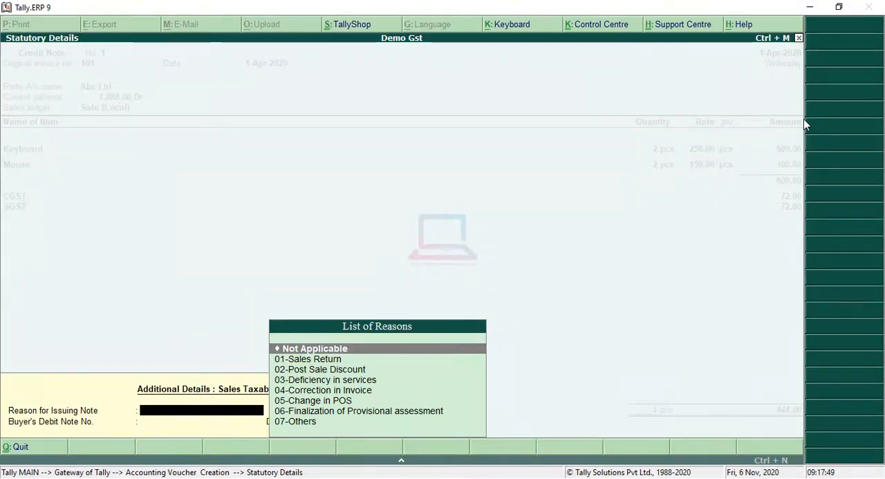
{"action": "key", "text": "Down"}
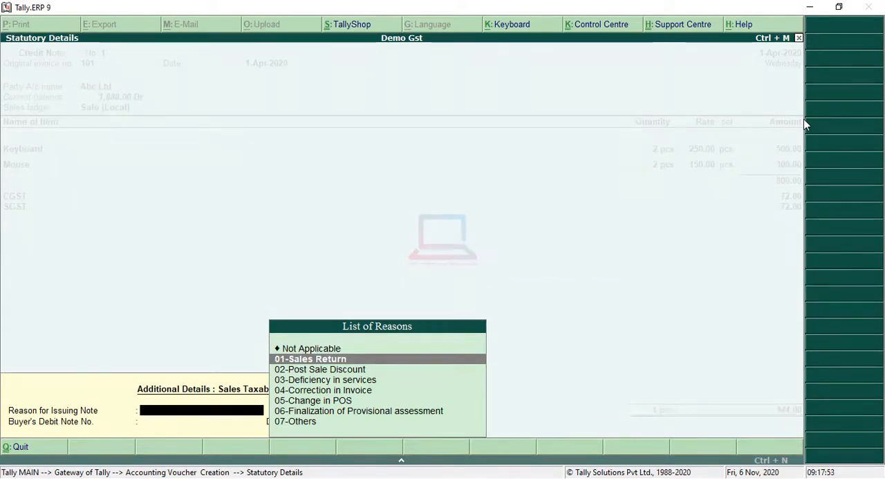
{"action": "key", "text": "Return"}
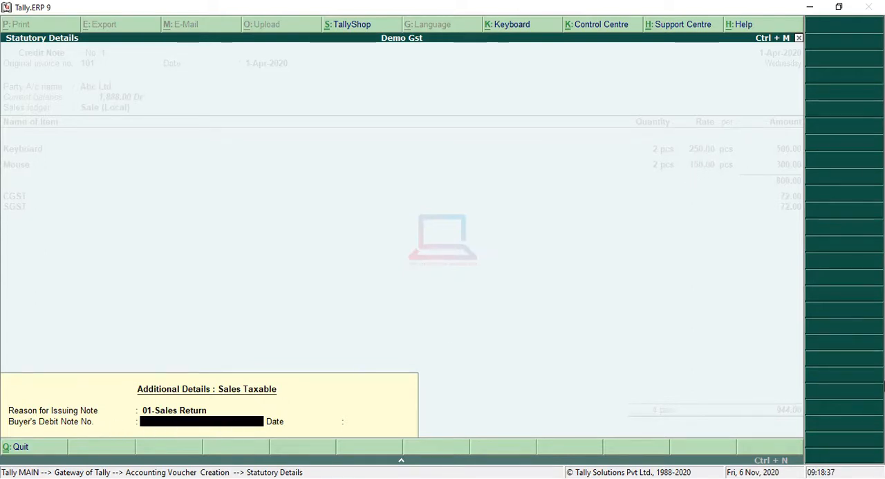
{"action": "type", "text": "123"}
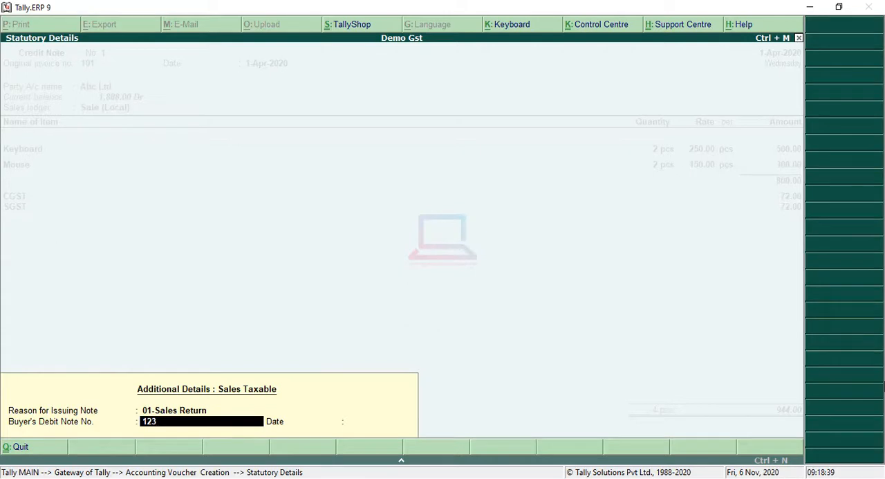
{"action": "key", "text": "Return"}
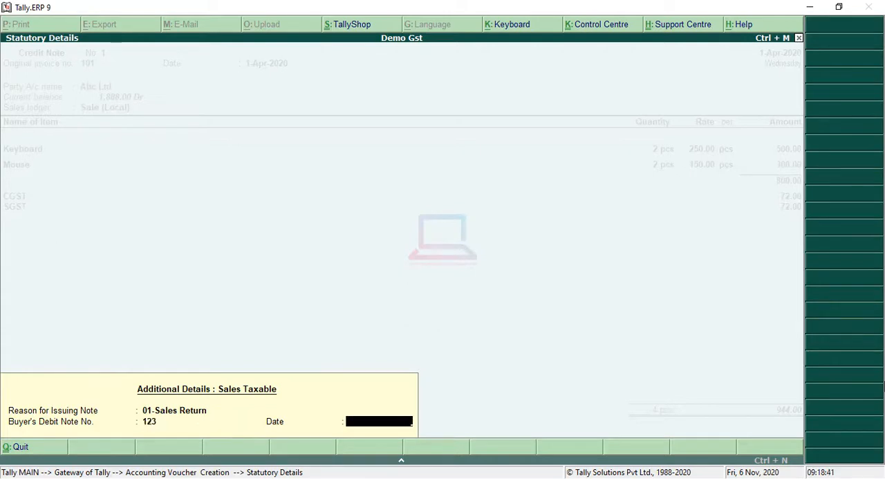
{"action": "type", "text": "1-4"}
{"action": "key", "text": "Return"}
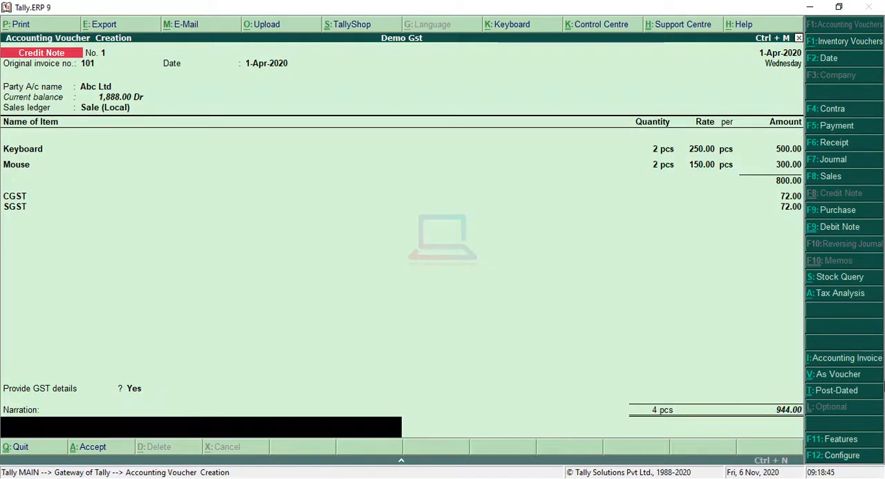
{"action": "key", "text": "Return"}
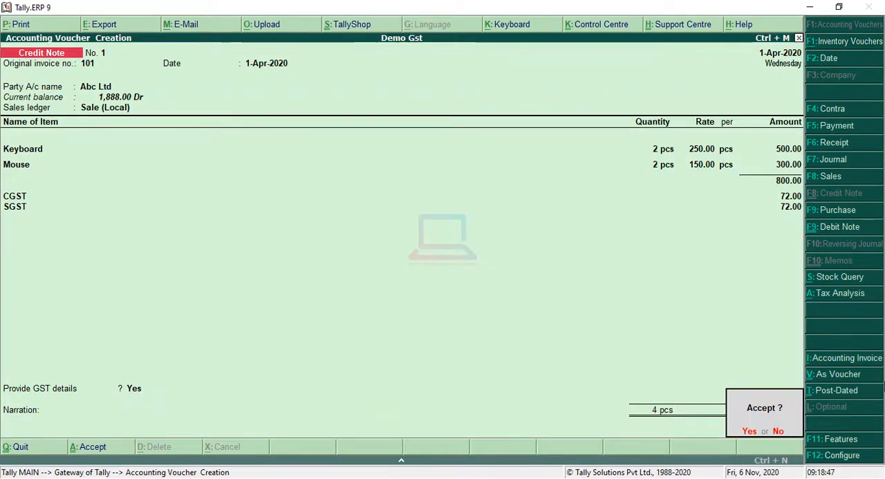
{"action": "key", "text": "Return"}
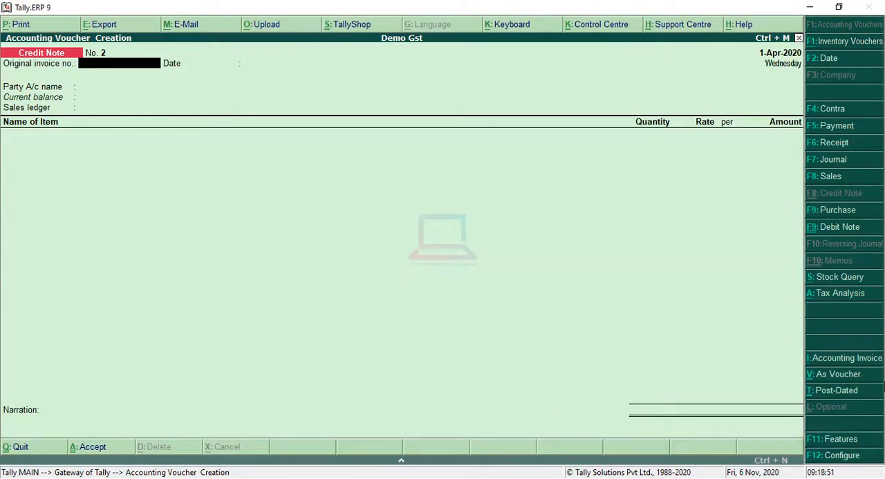
Step: Check the Keyboard and Mouse quantities under the Computer group in the Stock Summary, and return to the Gateway
{"action": "key", "text": "Escape"}
{"action": "key", "text": "Return"}
{"action": "key", "text": "Down"}
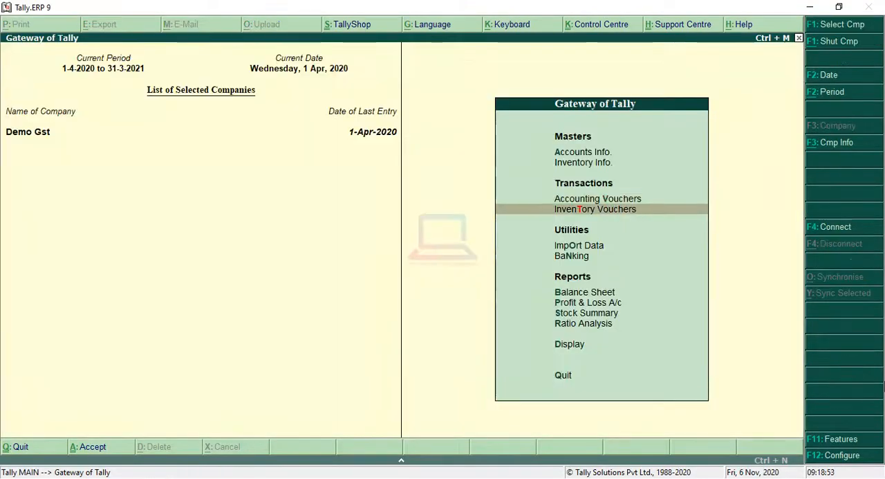
{"action": "key", "text": "Down"}
{"action": "key", "text": "Down"}
{"action": "key", "text": "Down"}
{"action": "key", "text": "Down"}
{"action": "key", "text": "Down"}
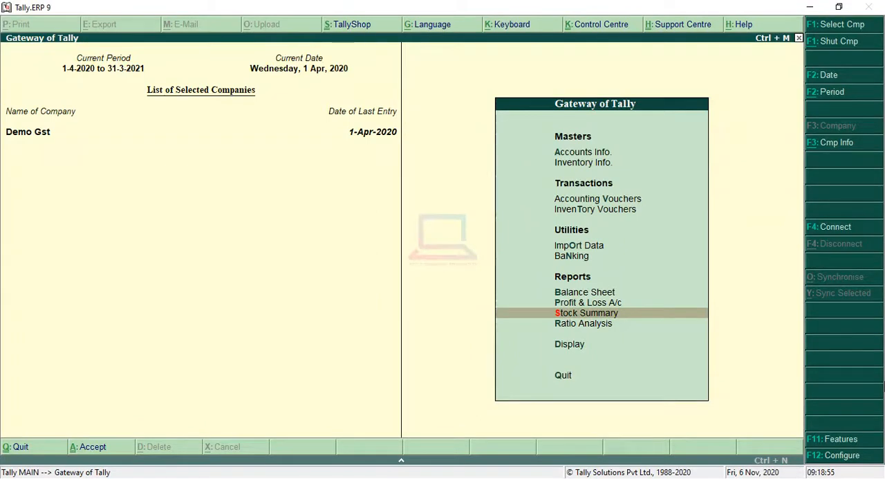
{"action": "key", "text": "Return"}
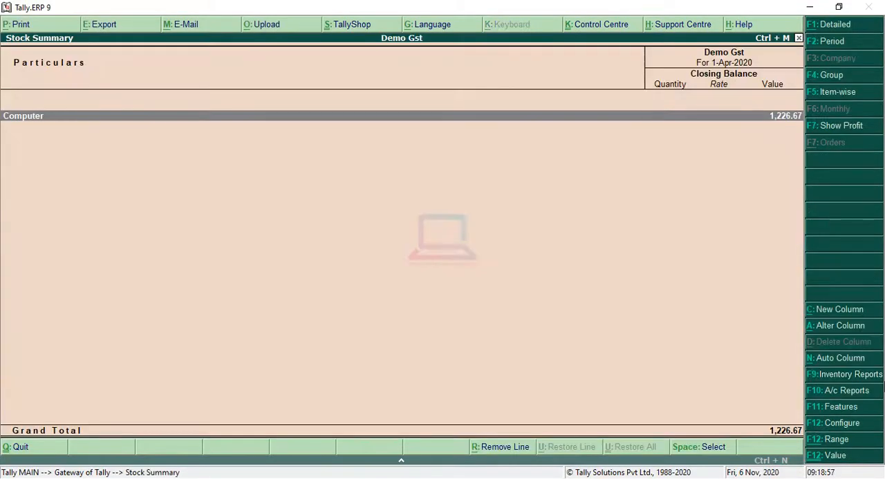
{"action": "key", "text": "Return"}
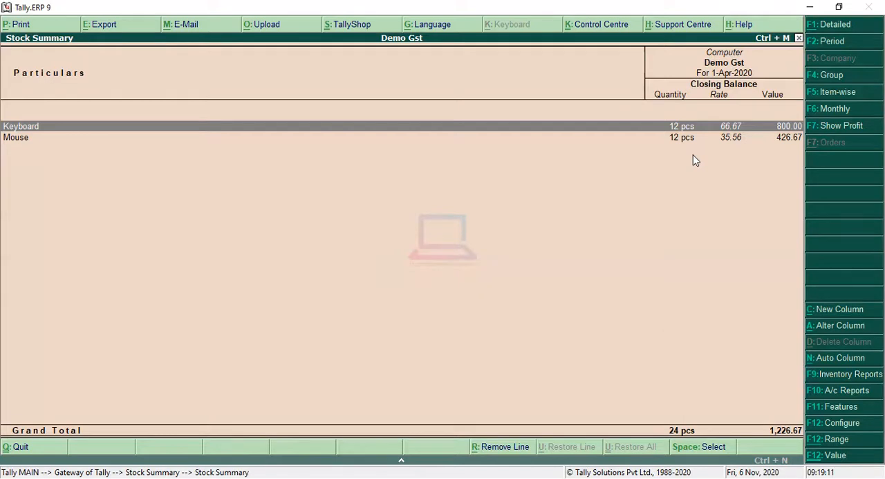
{"action": "key", "text": "Escape"}
{"action": "key", "text": "Escape"}
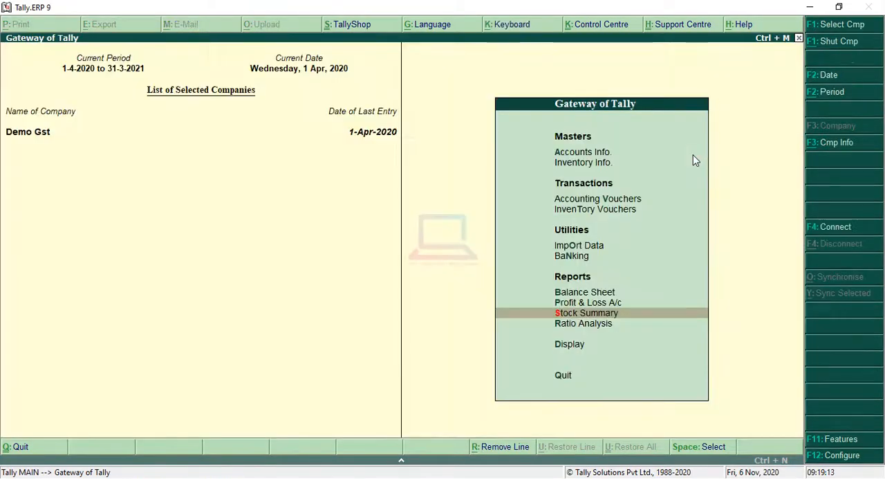
Step: Open the Account Books among the Display reports
{"action": "key", "text": "Up"}
{"action": "key", "text": "Up"}
{"action": "key", "text": "Down"}
{"action": "key", "text": "Down"}
{"action": "key", "text": "Down"}
{"action": "key", "text": "Down"}
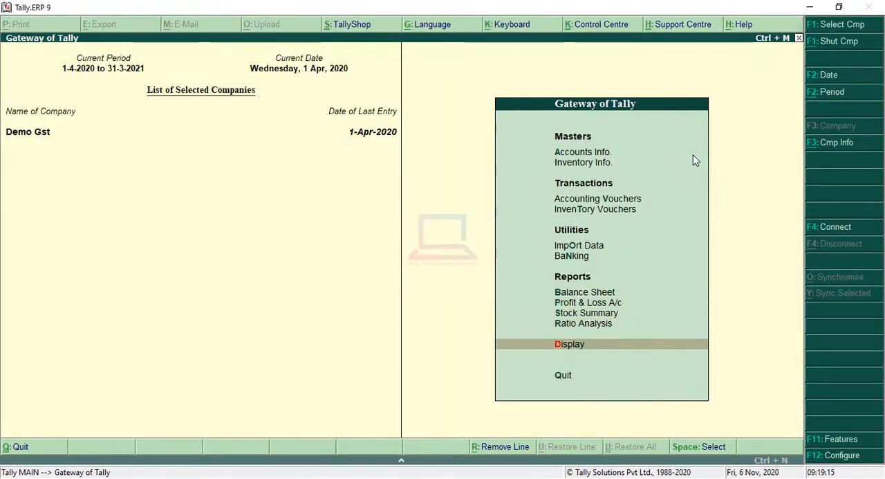
{"action": "key", "text": "Return"}
Step: Bring up the monthly Purchase Register
{"action": "key", "text": "Down"}
{"action": "key", "text": "Down"}
{"action": "key", "text": "Down"}
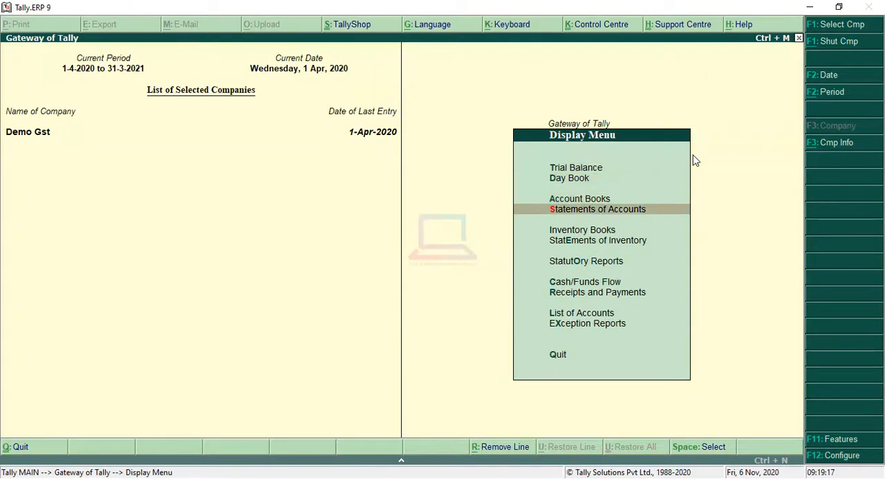
{"action": "key", "text": "Up"}
{"action": "key", "text": "Return"}
{"action": "key", "text": "Down"}
{"action": "key", "text": "Down"}
{"action": "key", "text": "Down"}
{"action": "key", "text": "Down"}
{"action": "key", "text": "Down"}
{"action": "key", "text": "Down"}
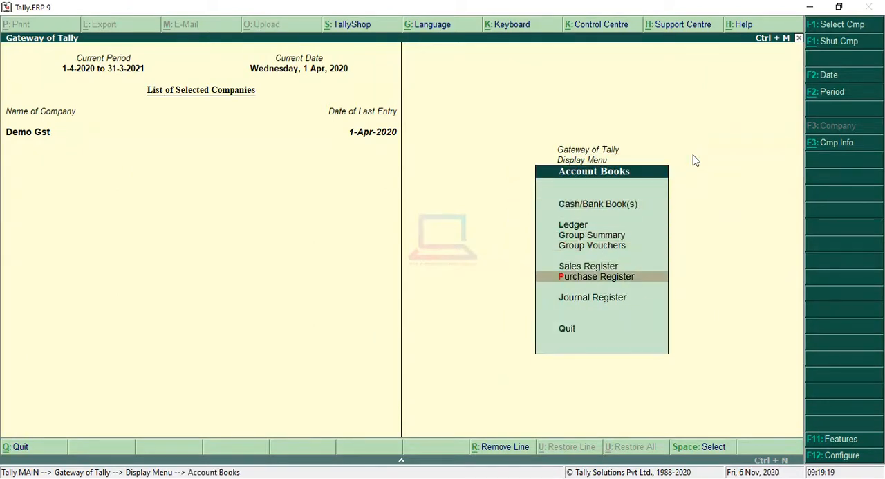
{"action": "key", "text": "Up"}
{"action": "key", "text": "Return"}
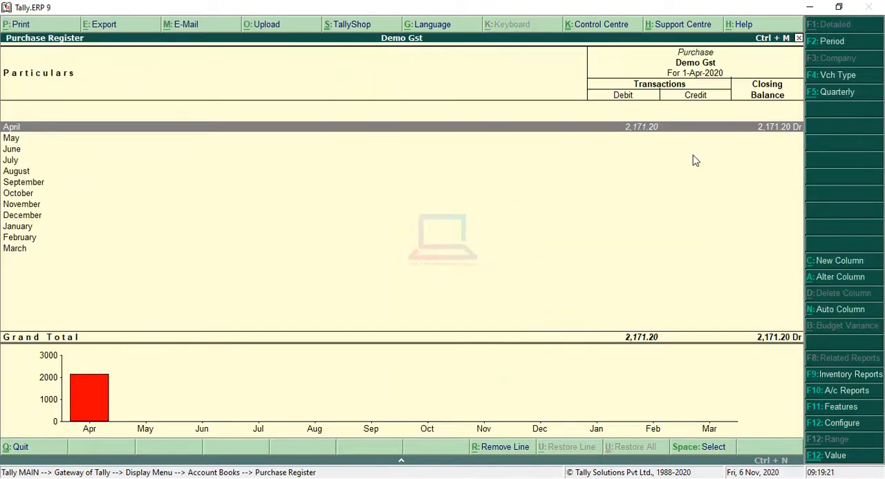
Step: Examine the supplier invoice, items, rates and tax of April's purchase voucher no. 2, and return to the Account Books
{"action": "key", "text": "Return"}
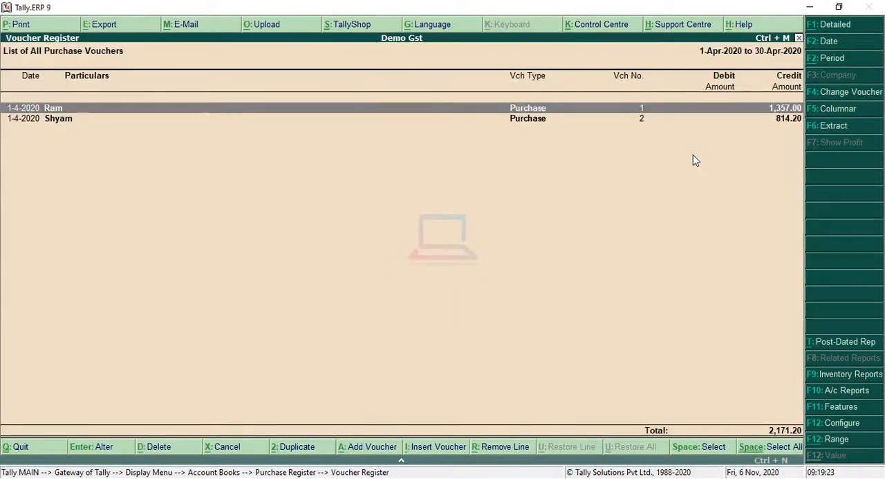
{"action": "key", "text": "Down"}
{"action": "key", "text": "Up"}
{"action": "key", "text": "Down"}
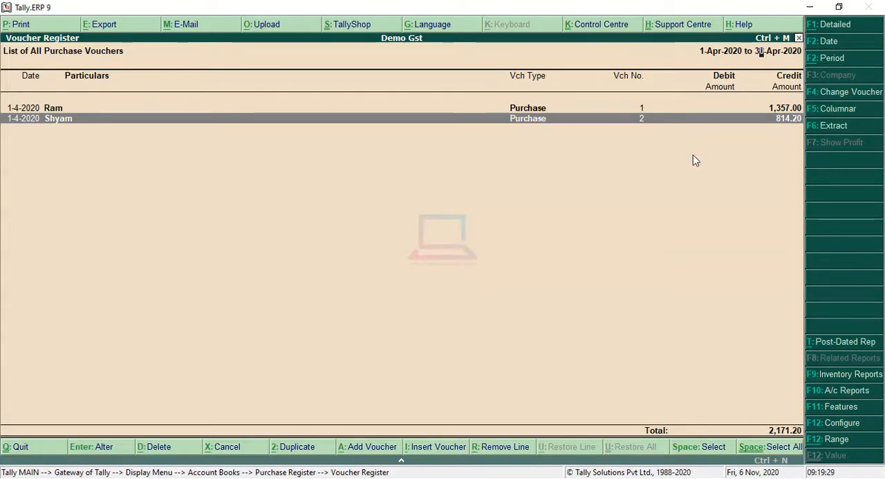
{"action": "key", "text": "Return"}
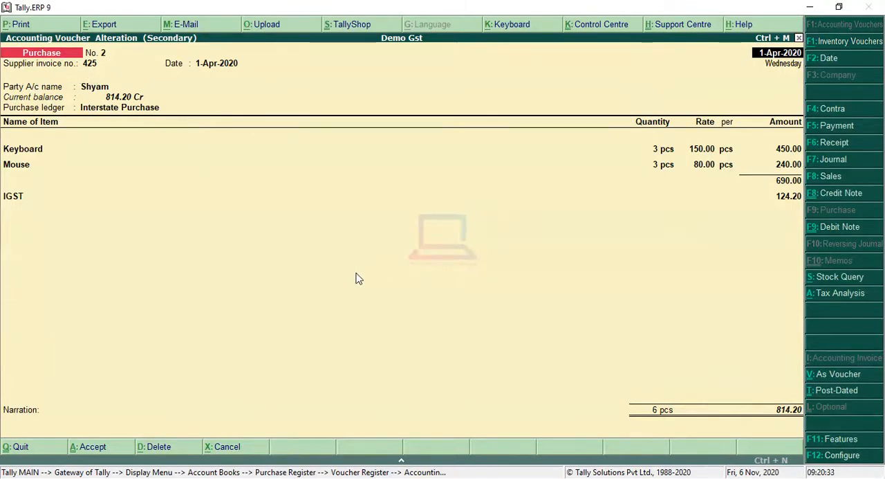
{"action": "key", "text": "Escape"}
{"action": "key", "text": "y"}
{"action": "key", "text": "Escape"}
{"action": "key", "text": "Escape"}
{"action": "key", "text": "Escape"}
{"action": "key", "text": "Escape"}
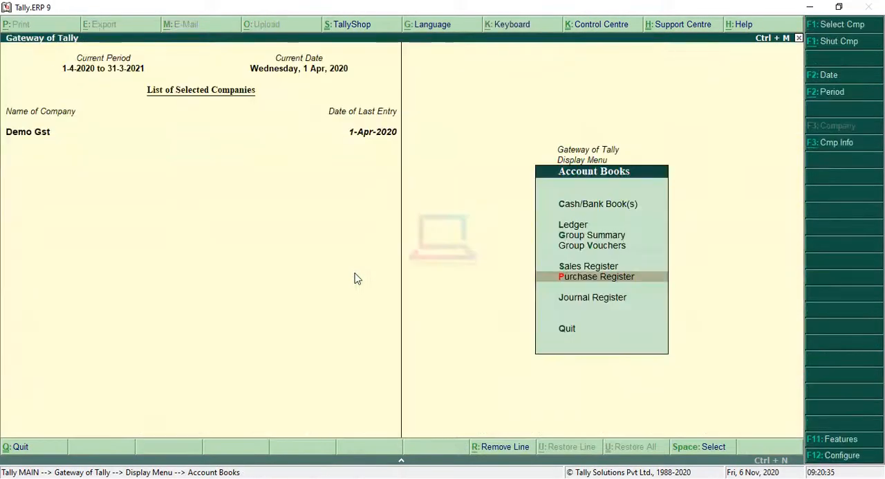
Step: Return to the Gateway and start a new Debit Note among the accounting vouchers
{"action": "key", "text": "Up"}
{"action": "key", "text": "Up"}
{"action": "key", "text": "Up"}
{"action": "key", "text": "Up"}
{"action": "key", "text": "Up"}
{"action": "key", "text": "Up"}
{"action": "key", "text": "Up"}
{"action": "key", "text": "Up"}
{"action": "key", "text": "Up"}
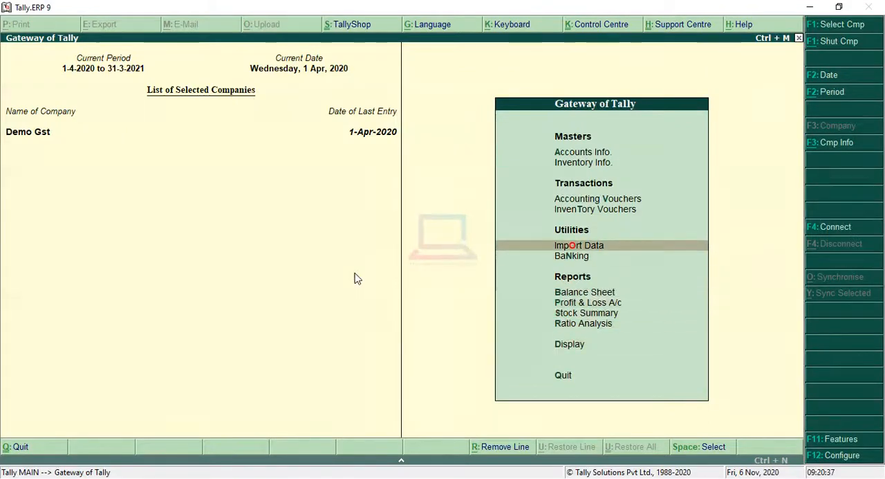
{"action": "key", "text": "Down"}
{"action": "key", "text": "Return"}
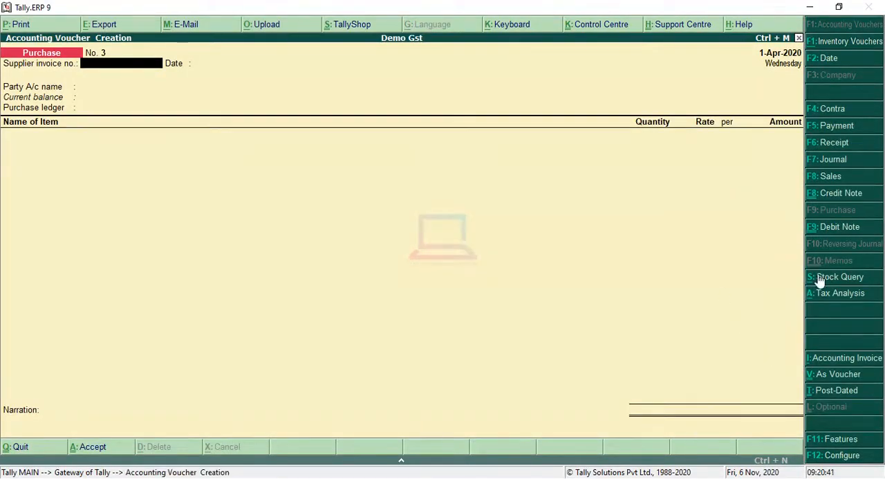
{"action": "left_click", "coordinate": [843, 225]}
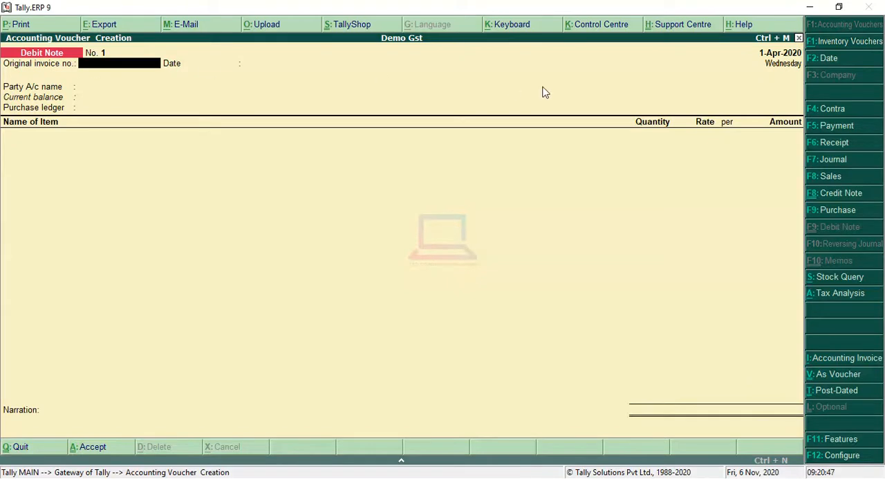
Step: Enter original invoice no. 425 dated 1-Apr-2020 and choose the supplier from purchase voucher no. 2 as the party account
{"action": "type", "text": "425"}
{"action": "key", "text": "Return"}
{"action": "key", "text": "Return"}
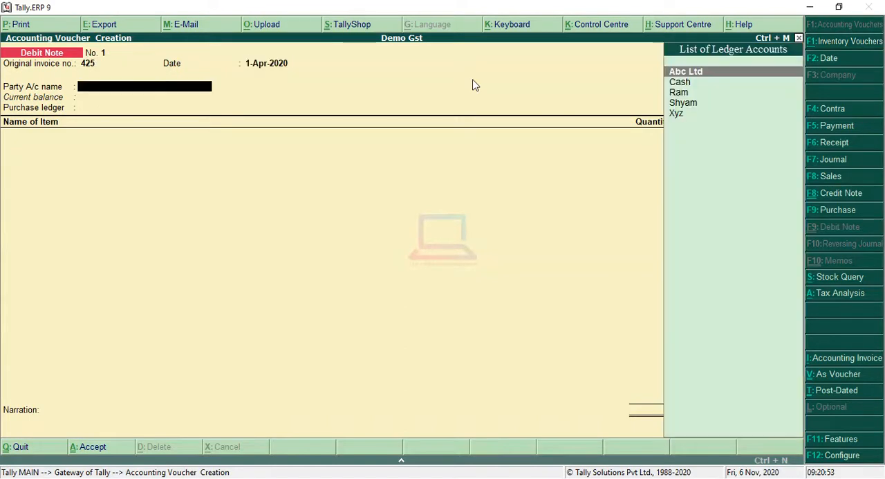
{"action": "key", "text": "Down"}
{"action": "key", "text": "Down"}
{"action": "key", "text": "Down"}
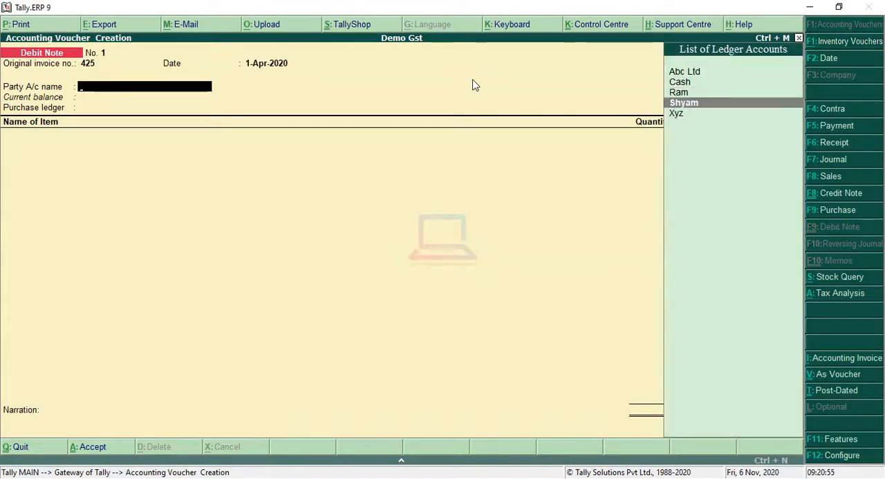
{"action": "key", "text": "Return"}
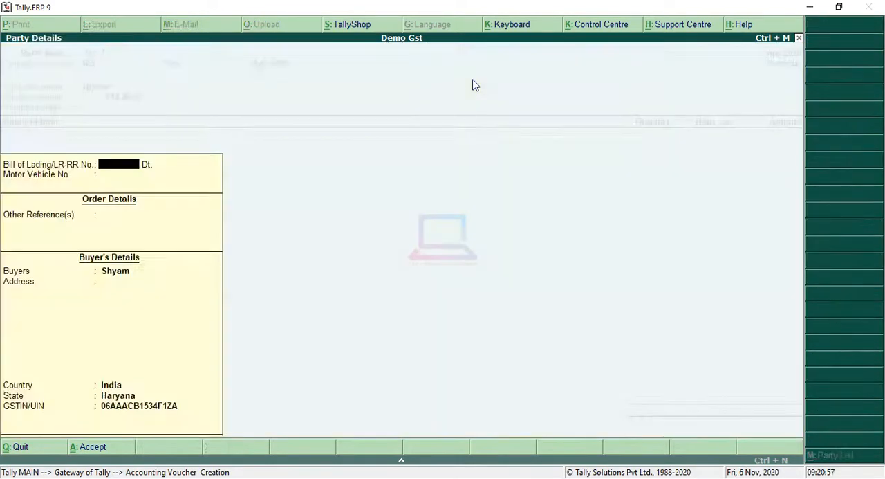
Step: Accept the party details with state Haryana and choose Interstate Purchase as the purchase ledger
{"action": "key", "text": "Return"}
{"action": "key", "text": "Return"}
{"action": "key", "text": "Return"}
{"action": "key", "text": "Return"}
{"action": "key", "text": "Return"}
{"action": "key", "text": "Return"}
{"action": "key", "text": "Return"}
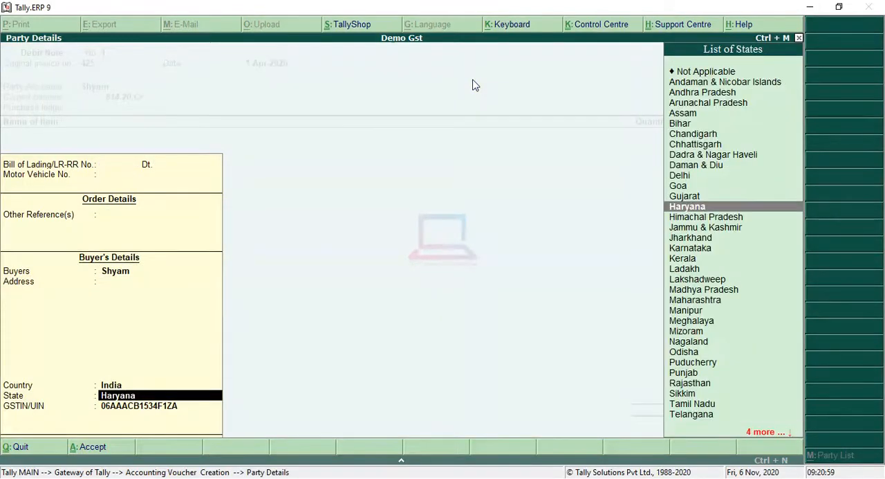
{"action": "key", "text": "Return"}
{"action": "key", "text": "Return"}
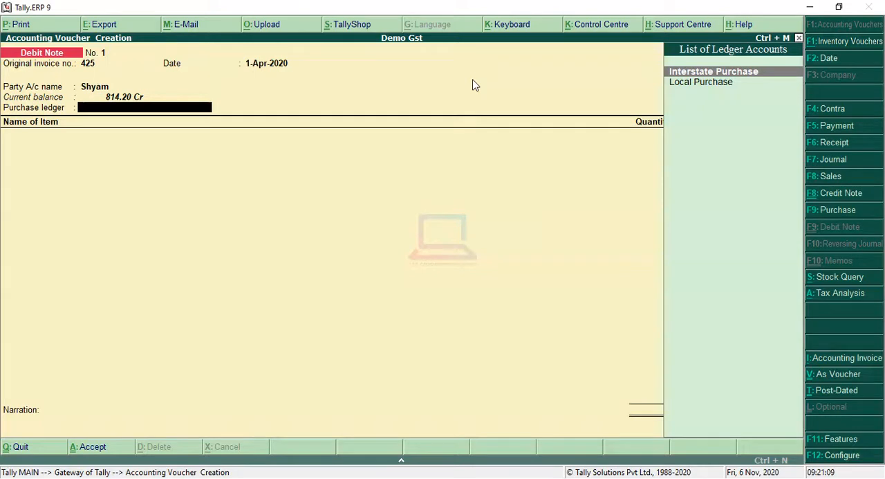
{"action": "key", "text": "Return"}
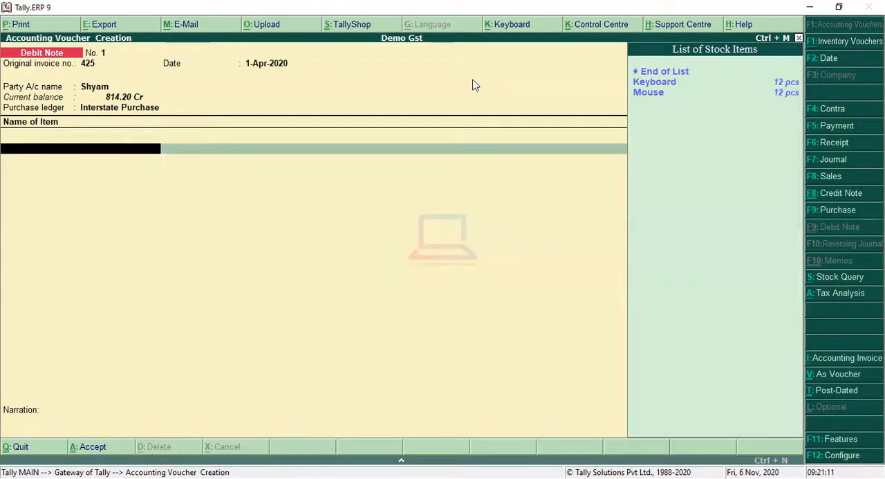
Step: Add 1 pcs of Keyboard at a rate of 150.00 to the debit note
{"action": "key", "text": "Down"}
{"action": "key", "text": "Return"}
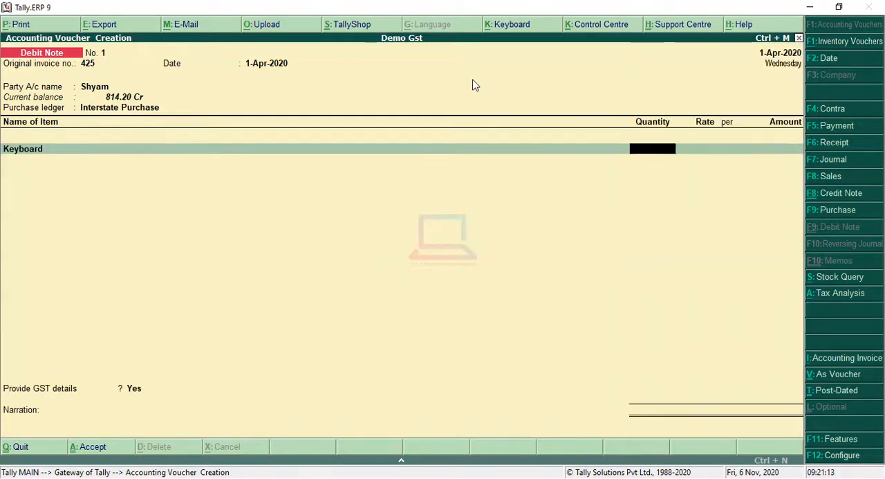
{"action": "type", "text": "1"}
{"action": "key", "text": "Return"}
{"action": "key", "text": "Return"}
{"action": "key", "text": "Return"}
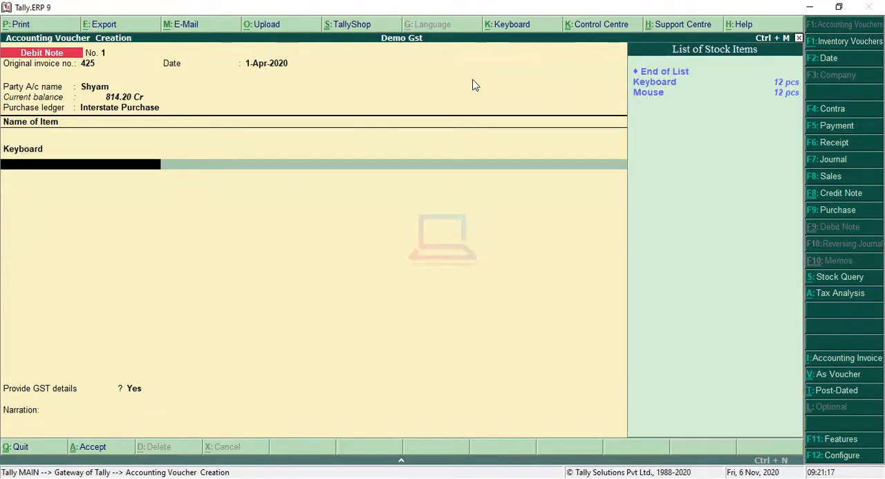
Step: Add 1 pcs of Mouse at a rate of 80.00 as the second item of the debit note
{"action": "key", "text": "Down"}
{"action": "key", "text": "Return"}
{"action": "key", "text": "BackSpace"}
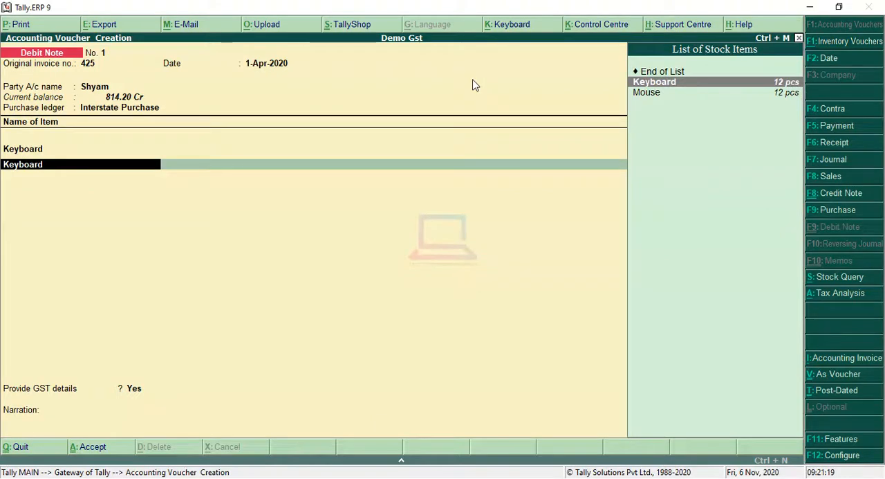
{"action": "key", "text": "Down"}
{"action": "key", "text": "Return"}
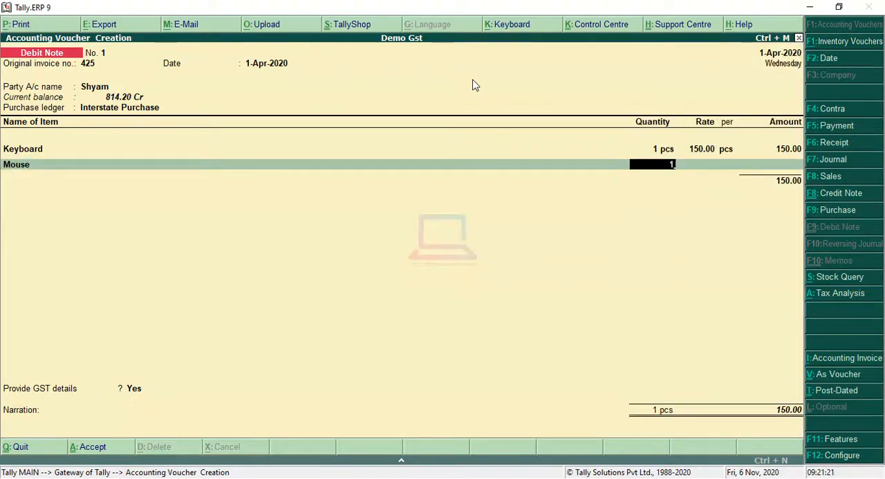
{"action": "type", "text": "1"}
{"action": "key", "text": "Return"}
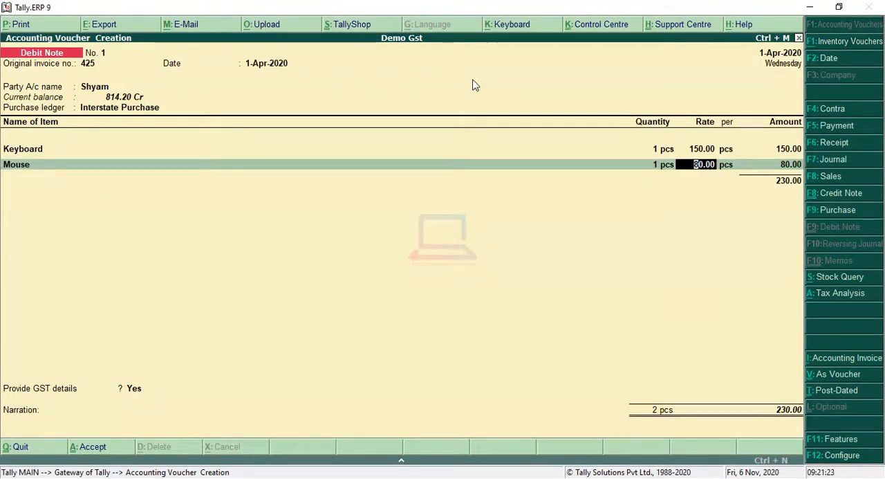
{"action": "key", "text": "Return"}
{"action": "key", "text": "Return"}
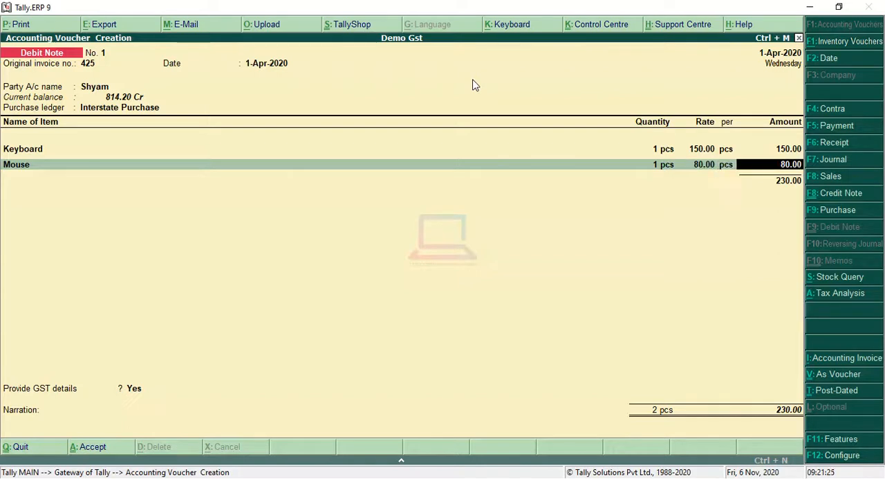
{"action": "key", "text": "Return"}
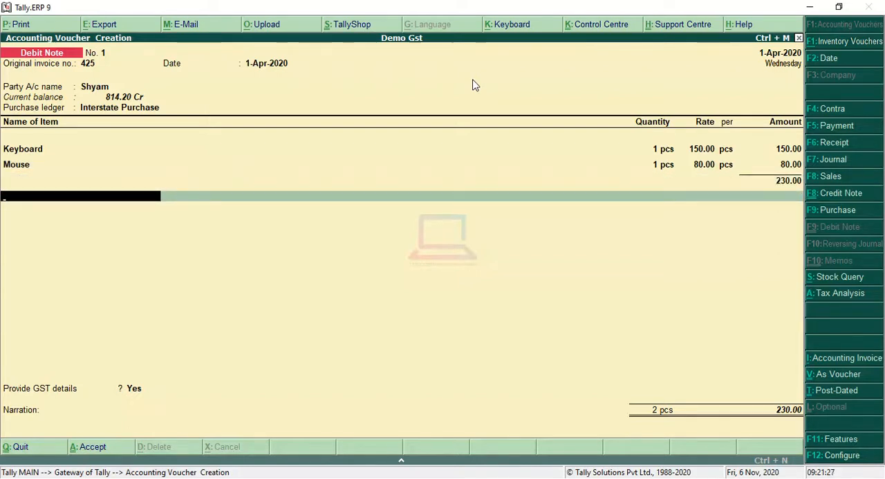
Step: Add the IGST ledger below the debit note's items with its calculated amount and end the ledger list
{"action": "key", "text": "Return"}
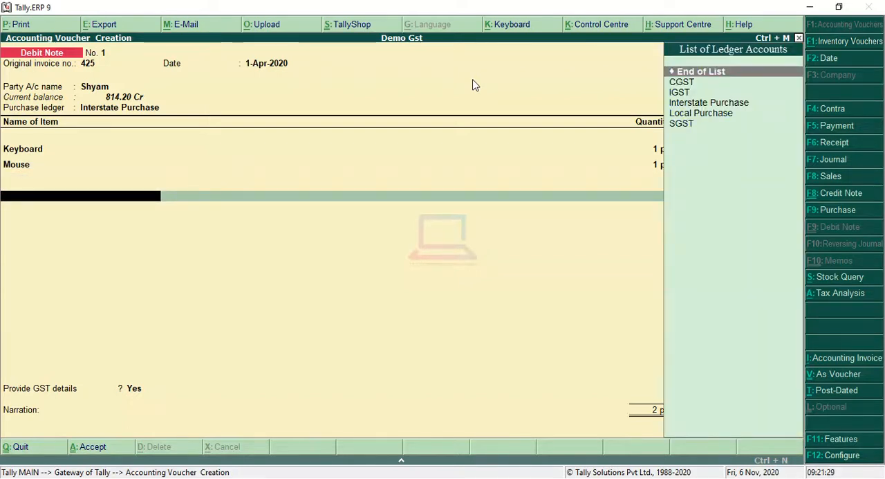
{"action": "key", "text": "Down"}
{"action": "key", "text": "Return"}
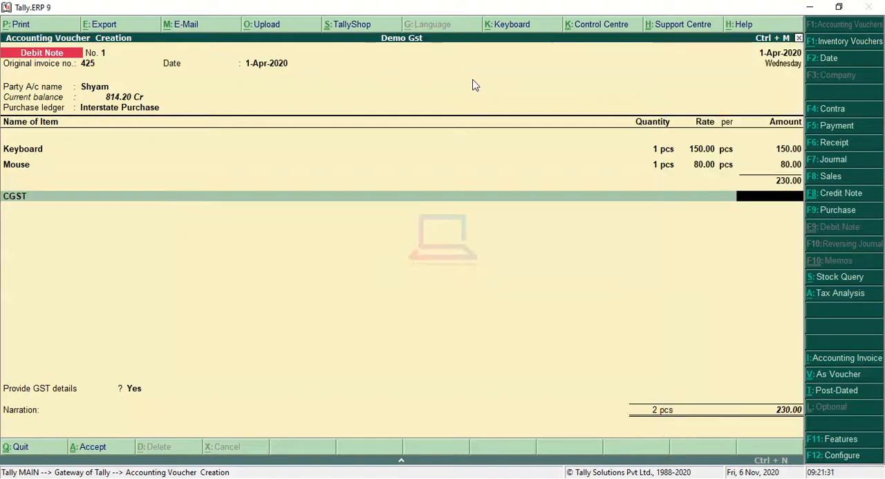
{"action": "key", "text": "BackSpace"}
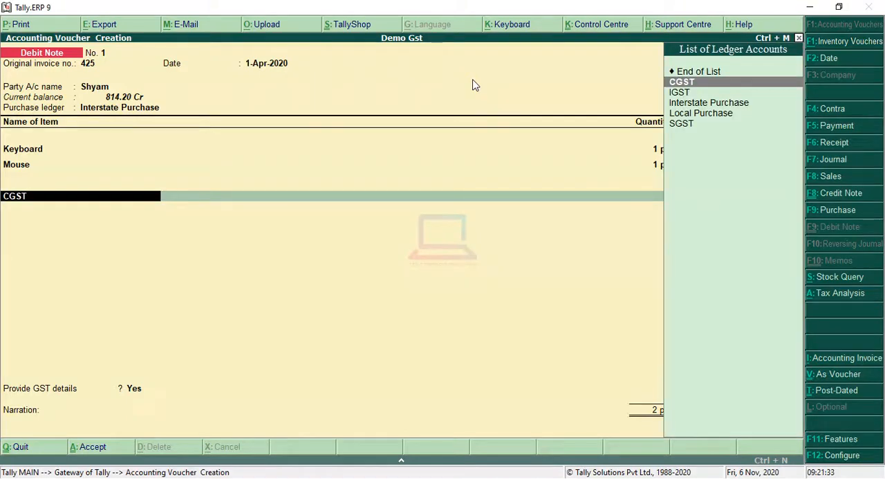
{"action": "key", "text": "Down"}
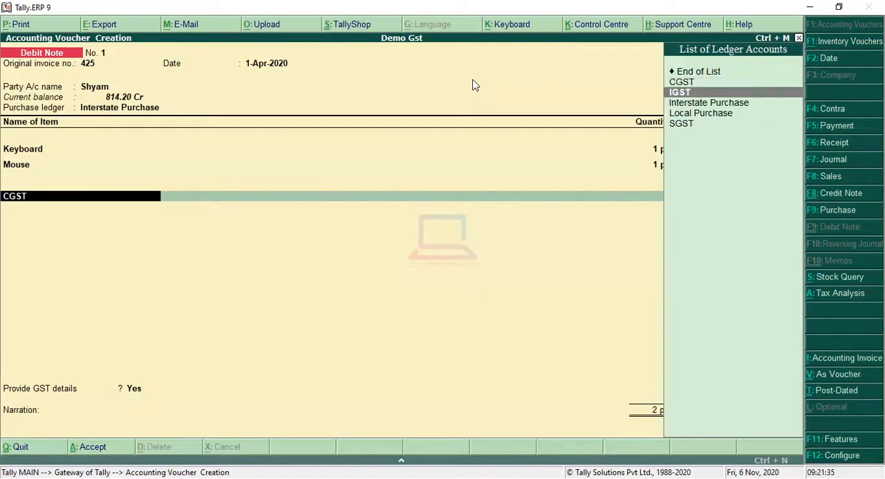
{"action": "key", "text": "Return"}
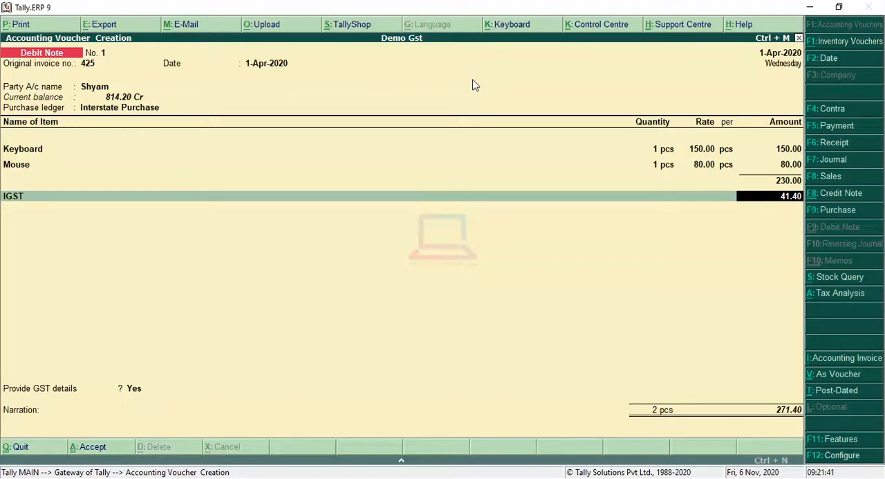
{"action": "key", "text": "Return"}
{"action": "key", "text": "Return"}
{"action": "key", "text": "Return"}
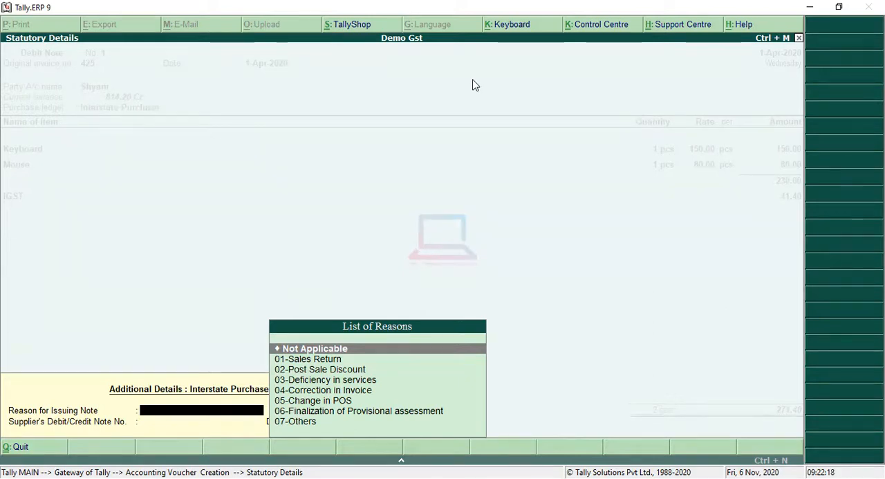
Step: Choose to provide GST details and set the reason for issuing the note to 01-Sales Return
{"action": "key", "text": "Down"}
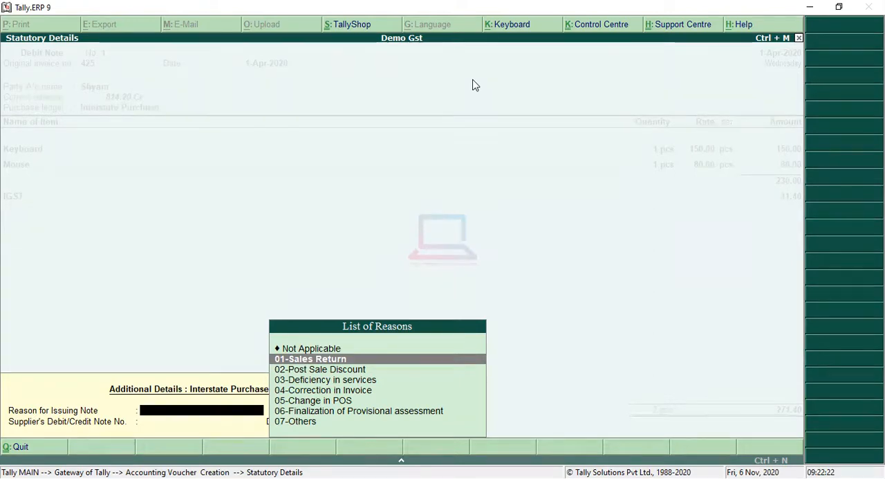
{"action": "key", "text": "Return"}
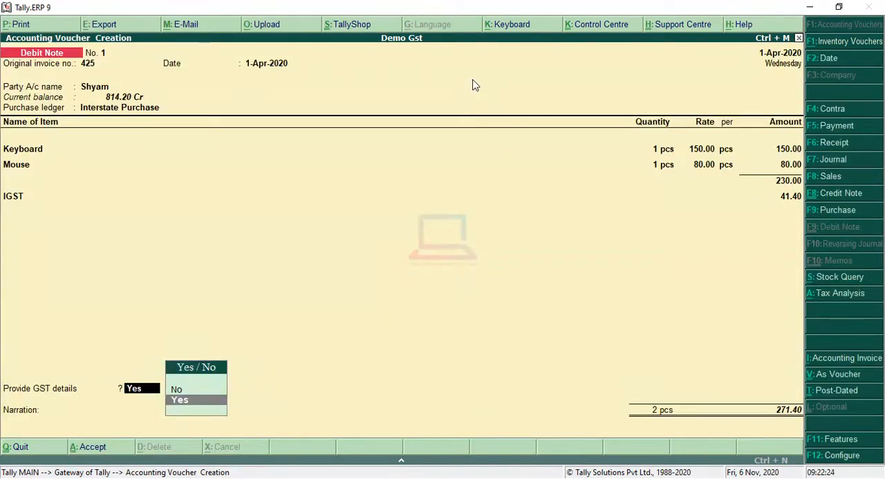
Step: Switch the unsaved voucher to a Credit Note and back to a Debit Note
{"action": "left_click", "coordinate": [841, 193]}
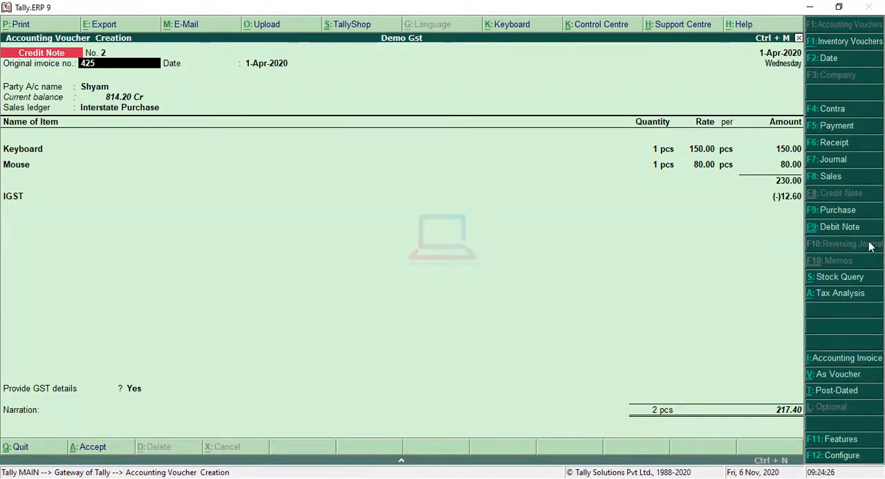
{"action": "left_click", "coordinate": [837, 228]}
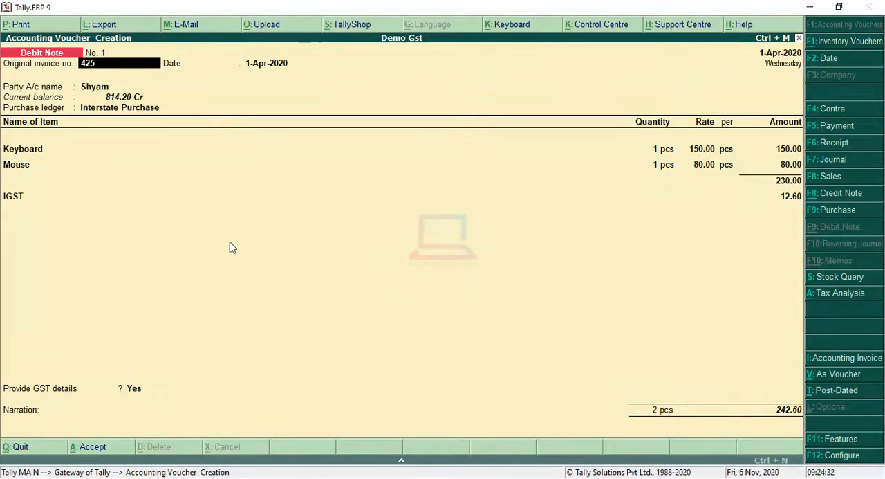
Step: Reconfirm the debit note's original invoice, party account, party details and Interstate Purchase ledger
{"action": "key", "text": "Return"}
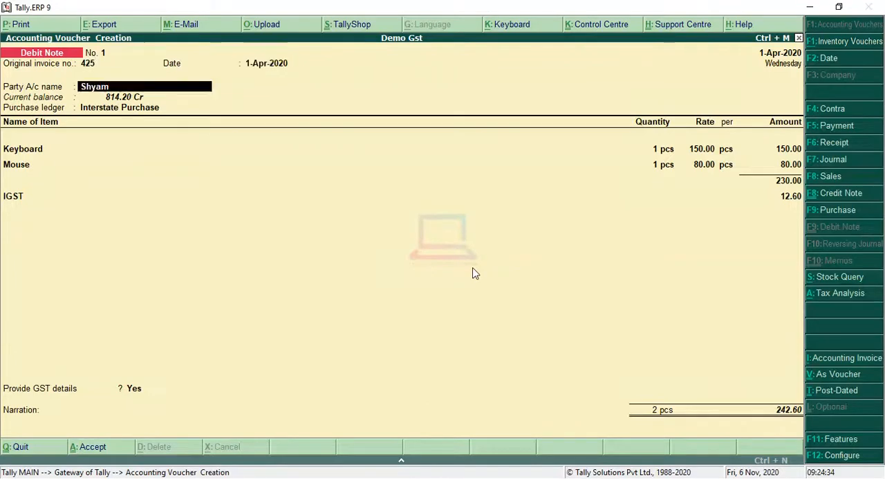
{"action": "key", "text": "Return"}
{"action": "key", "text": "Return"}
{"action": "key", "text": "Return"}
{"action": "key", "text": "Return"}
{"action": "key", "text": "Return"}
{"action": "key", "text": "Return"}
{"action": "key", "text": "Return"}
{"action": "key", "text": "Return"}
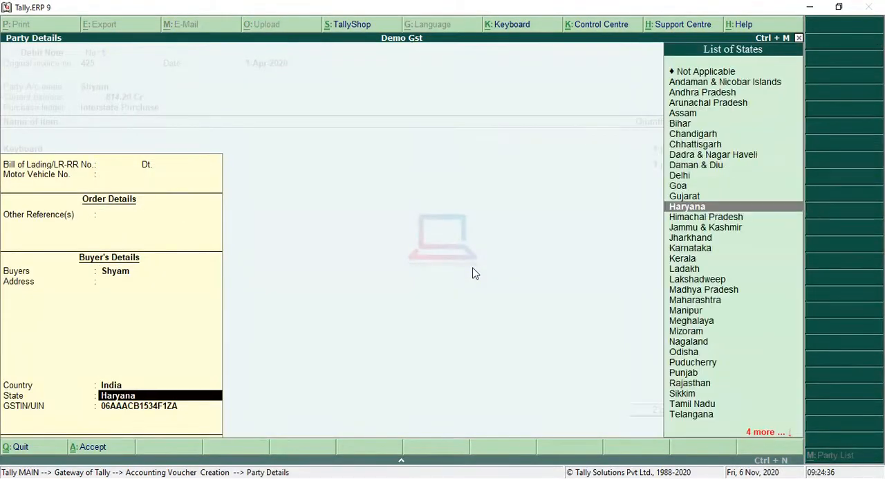
{"action": "key", "text": "Return"}
{"action": "key", "text": "Return"}
Step: Reconfirm the Keyboard and Mouse lines and accept the recalculated IGST amount
{"action": "key", "text": "Return"}
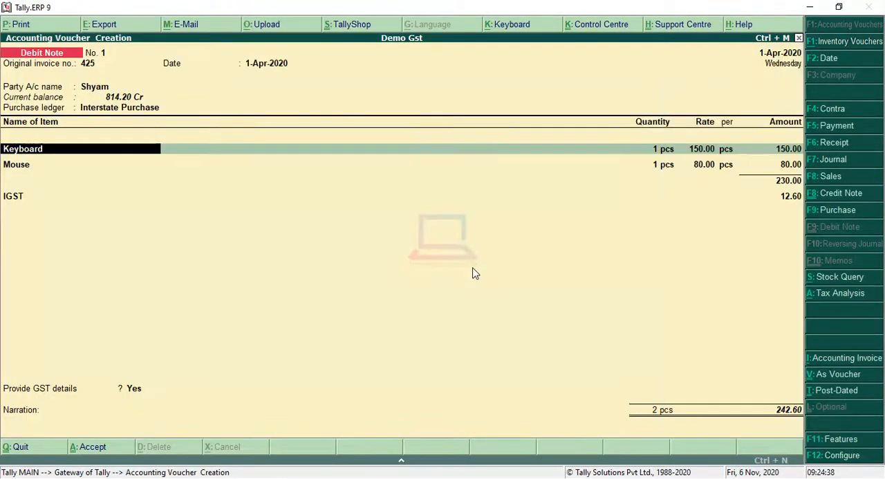
{"action": "key", "text": "Return"}
{"action": "key", "text": "Return"}
{"action": "key", "text": "Return"}
{"action": "key", "text": "Return"}
{"action": "key", "text": "Return"}
{"action": "key", "text": "Return"}
{"action": "key", "text": "Return"}
{"action": "key", "text": "Return"}
{"action": "key", "text": "Return"}
{"action": "key", "text": "Return"}
{"action": "key", "text": "Return"}
{"action": "key", "text": "Return"}
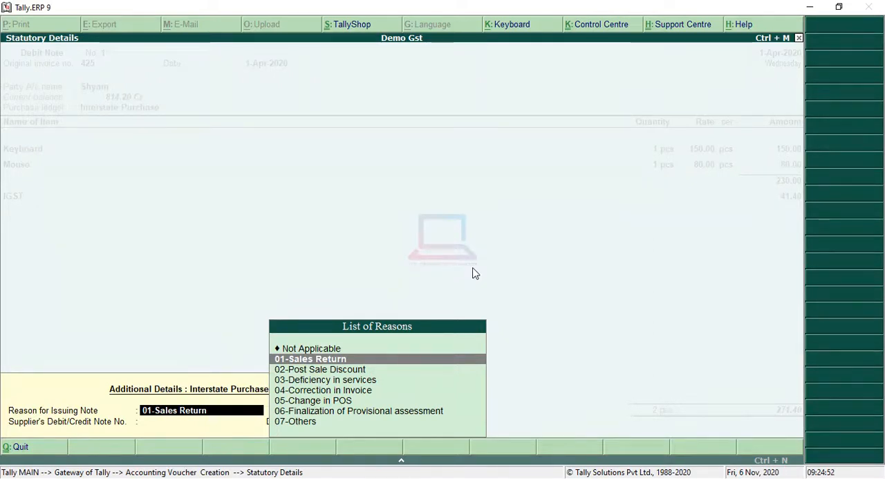
Step: Set the debit note's GST details to reason 01-Sales Return and supplier's note number 101, leaving the note date blank
{"action": "key", "text": "Return"}
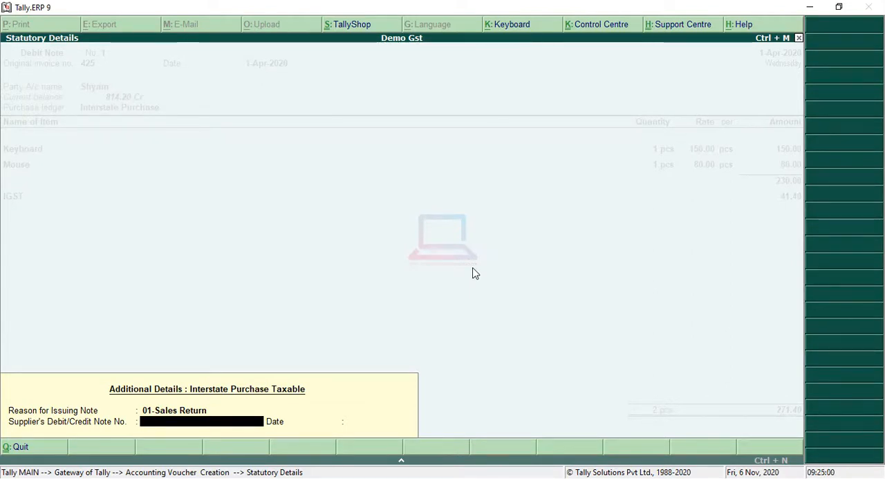
{"action": "type", "text": "101"}
{"action": "key", "text": "Return"}
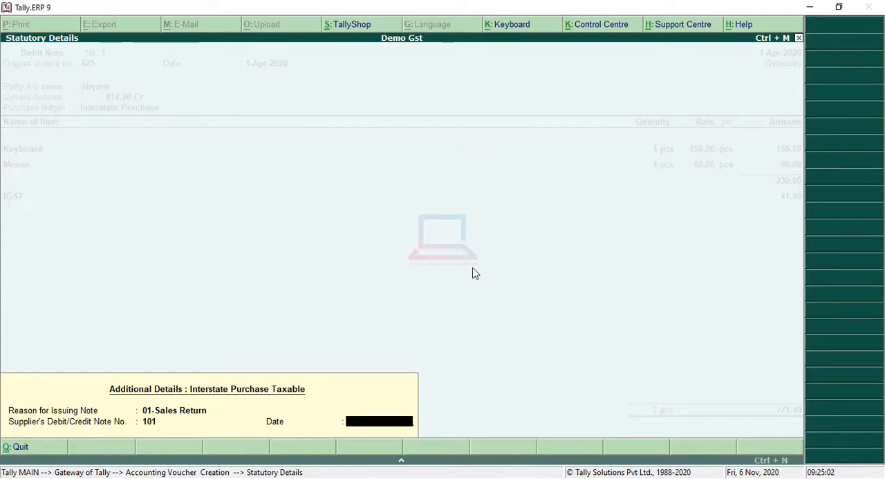
{"action": "key", "text": "Return"}
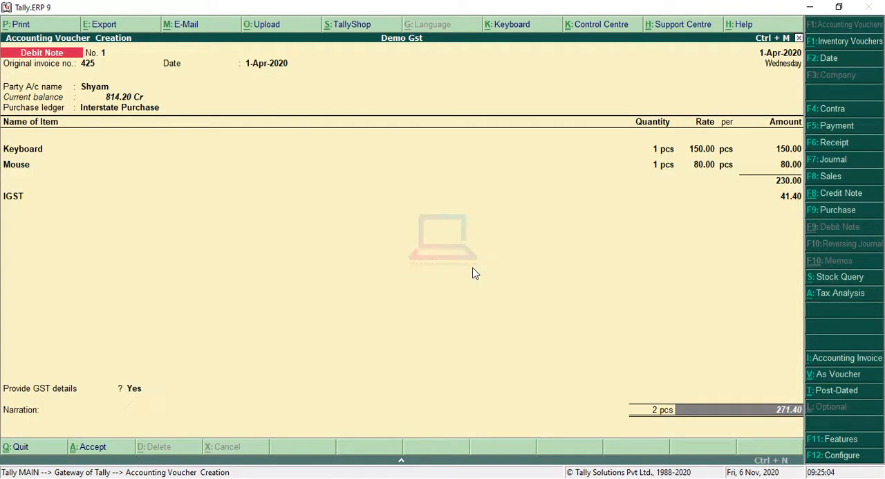
Step: Leave the narration empty and save the purchase-return debit note
{"action": "key", "text": "Return"}
{"action": "key", "text": "Return"}
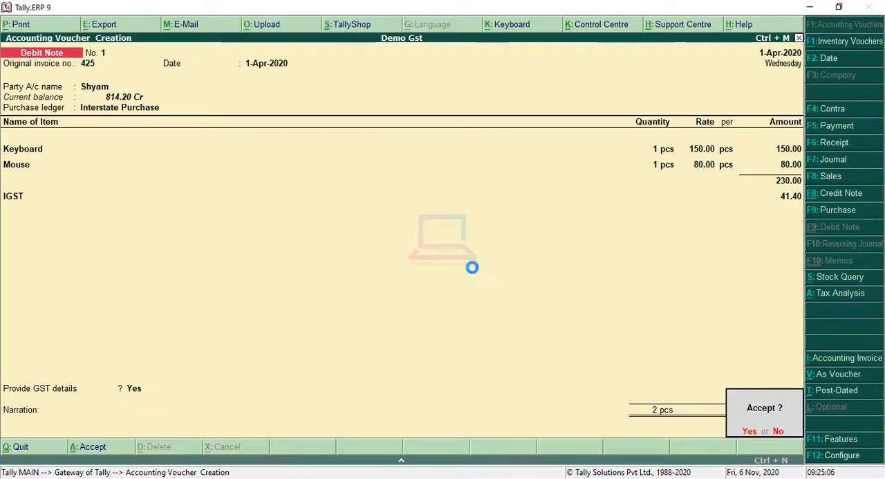
{"action": "key", "text": "Return"}
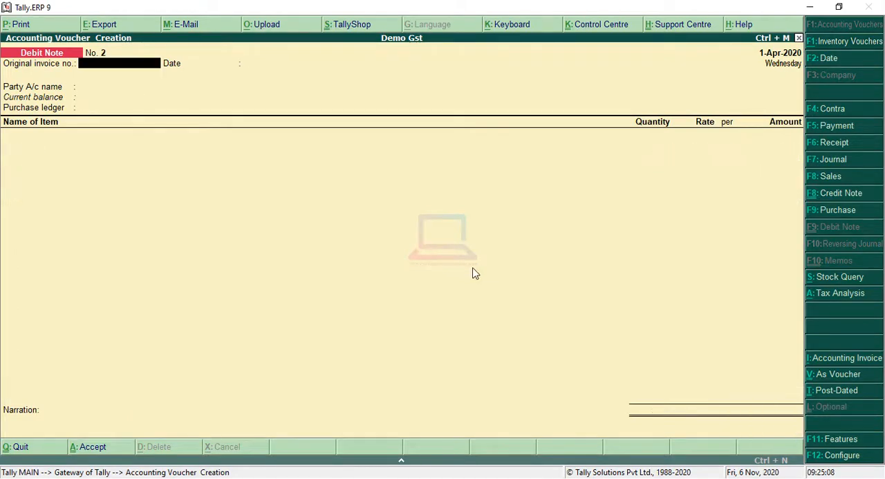
Step: Leave voucher entry and check the closing quantities of Keyboard and Mouse in the Stock Summary
{"action": "key", "text": "Escape"}
{"action": "key", "text": "Return"}
{"action": "key", "text": "Escape"}
{"action": "key", "text": "Escape"}
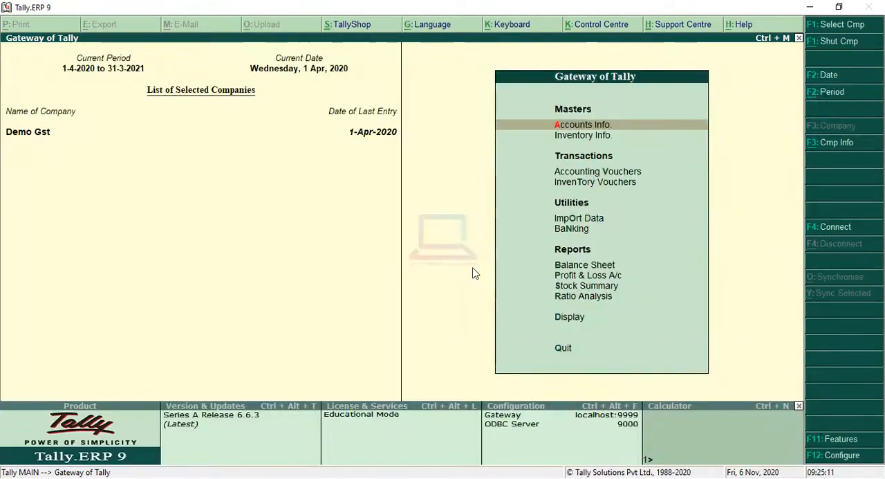
{"action": "key", "text": "Down"}
{"action": "key", "text": "Down"}
{"action": "key", "text": "Down"}
{"action": "key", "text": "Down"}
{"action": "key", "text": "Down"}
{"action": "key", "text": "Down"}
{"action": "key", "text": "Down"}
{"action": "key", "text": "Down"}
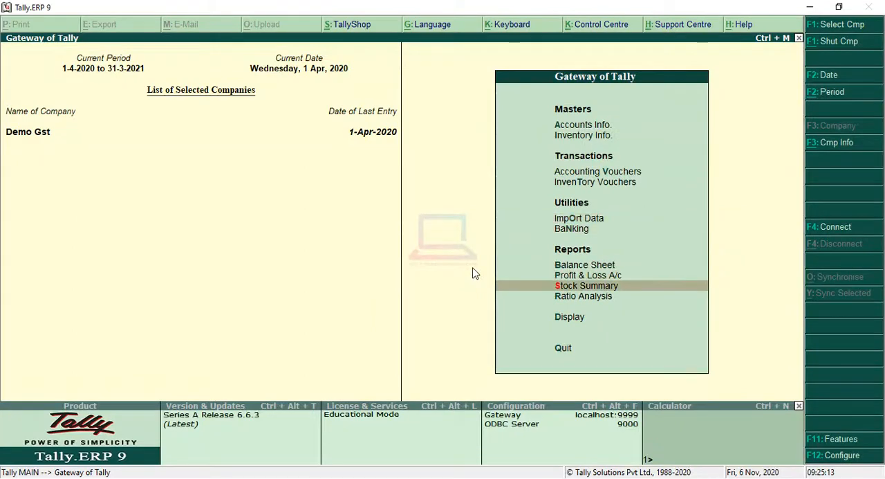
{"action": "key", "text": "Return"}
{"action": "key", "text": "Return"}
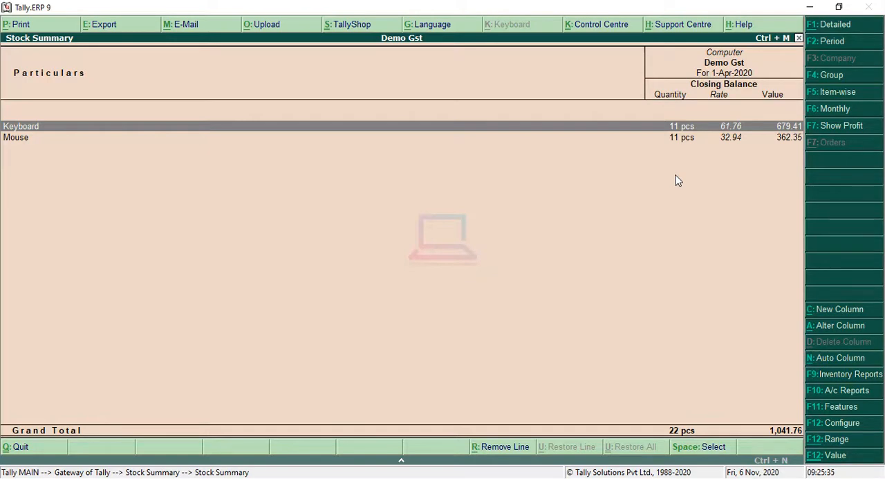
{"action": "key", "text": "Escape"}
{"action": "key", "text": "Escape"}
{"action": "key", "text": "Escape"}
{"action": "key", "text": "Escape"}
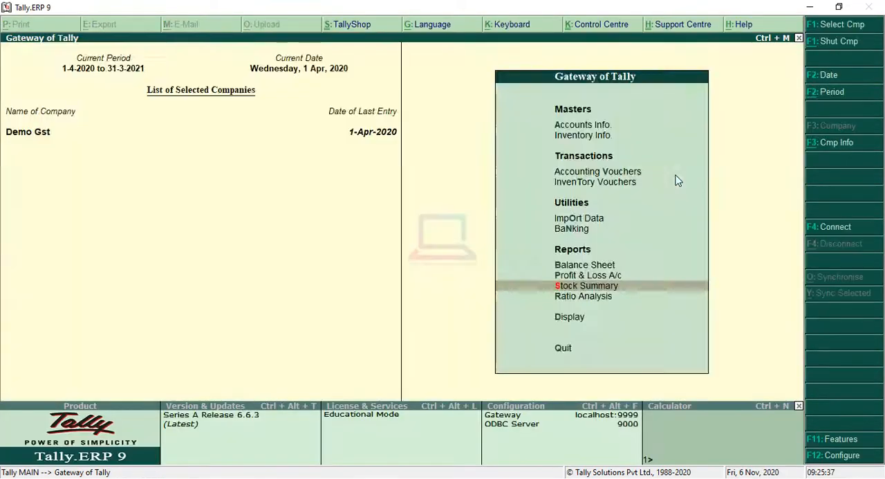
Step: Display the account books and bring up the list of journal registers
{"action": "key", "text": "Down"}
{"action": "key", "text": "Down"}
{"action": "key", "text": "Down"}
{"action": "key", "text": "Down"}
{"action": "key", "text": "Down"}
{"action": "key", "text": "Down"}
{"action": "key", "text": "Down"}
{"action": "key", "text": "Down"}
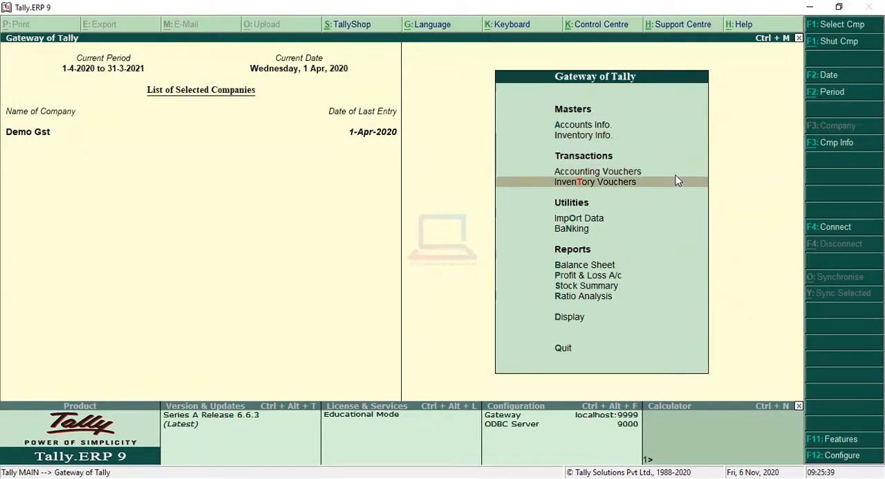
{"action": "key", "text": "Down"}
{"action": "key", "text": "Down"}
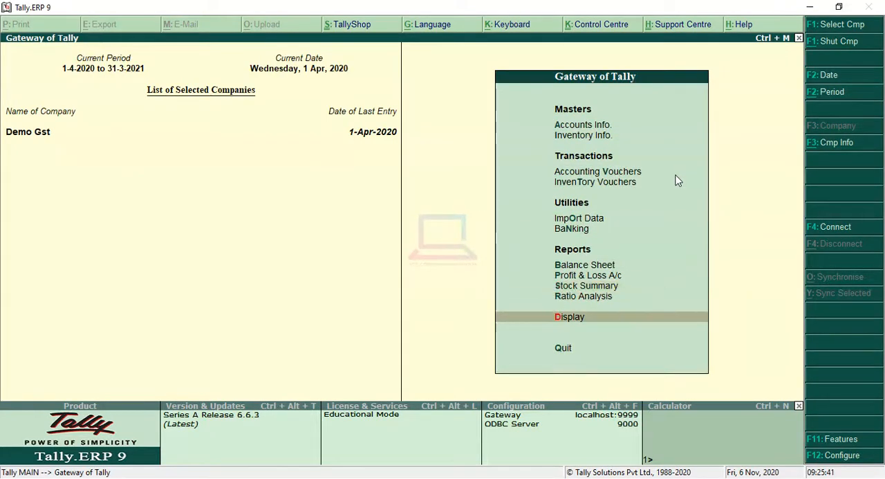
{"action": "key", "text": "Return"}
{"action": "key", "text": "Down"}
{"action": "key", "text": "Down"}
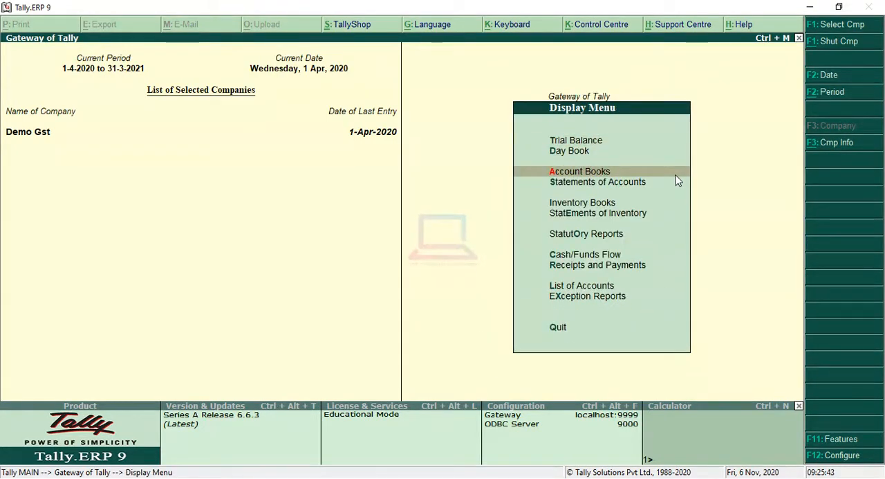
{"action": "key", "text": "Return"}
{"action": "key", "text": "Down"}
{"action": "key", "text": "Down"}
{"action": "key", "text": "Down"}
{"action": "key", "text": "Down"}
{"action": "key", "text": "Down"}
{"action": "key", "text": "Down"}
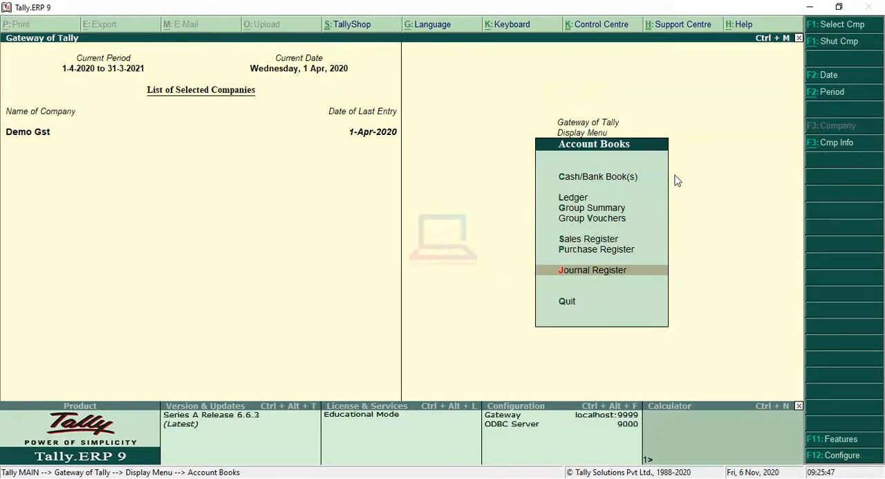
{"action": "key", "text": "Return"}
Step: Open debit note no. 1 from the April 2020 vouchers in the Debit Note Register
{"action": "key", "text": "Down"}
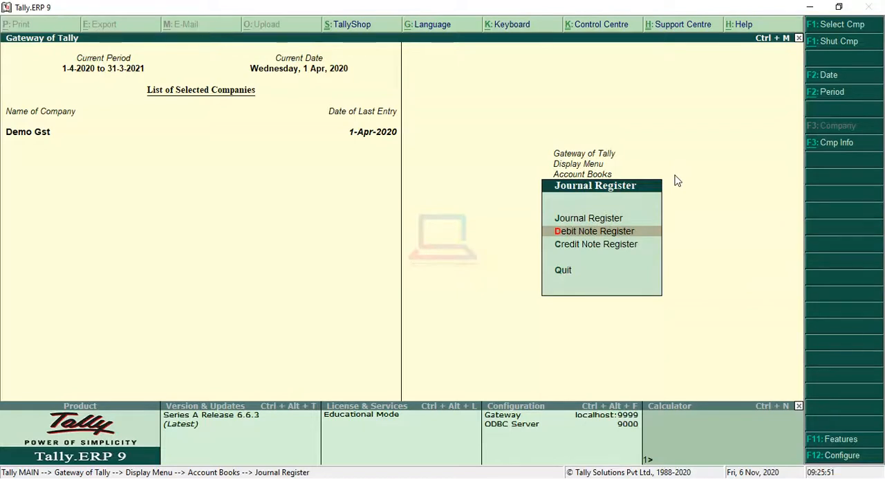
{"action": "key", "text": "Down"}
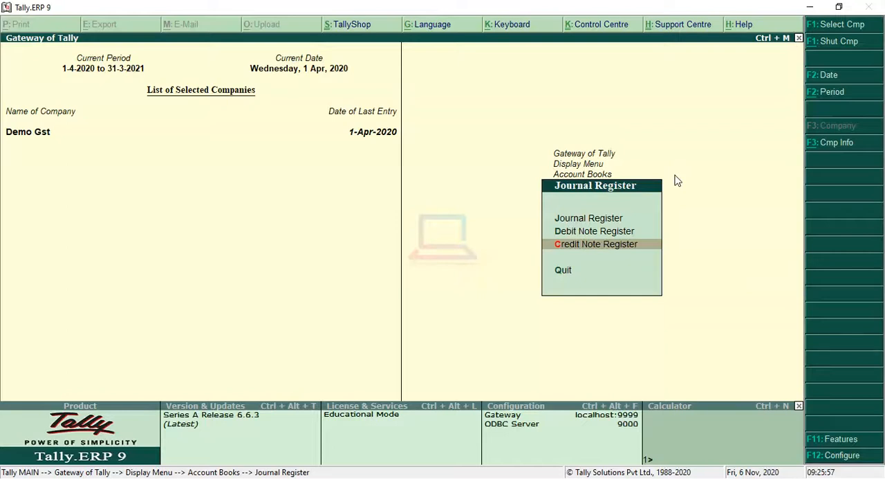
{"action": "key", "text": "Return"}
{"action": "key", "text": "Escape"}
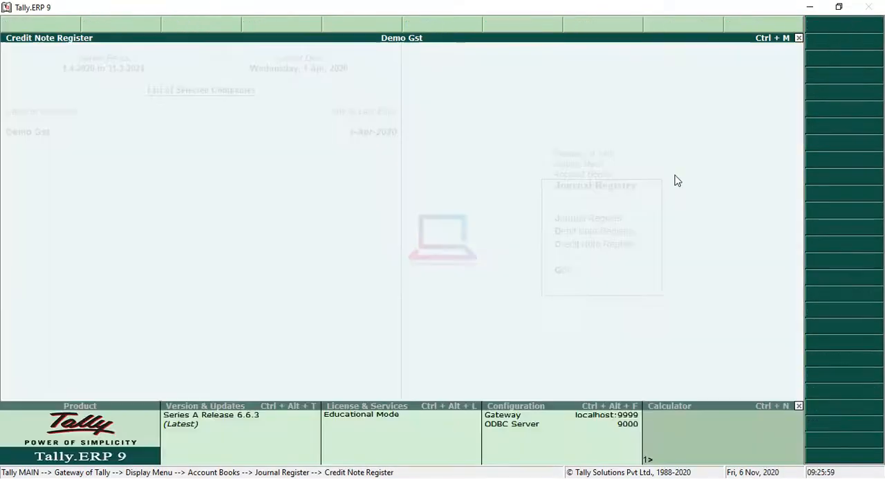
{"action": "key", "text": "Up"}
{"action": "key", "text": "Return"}
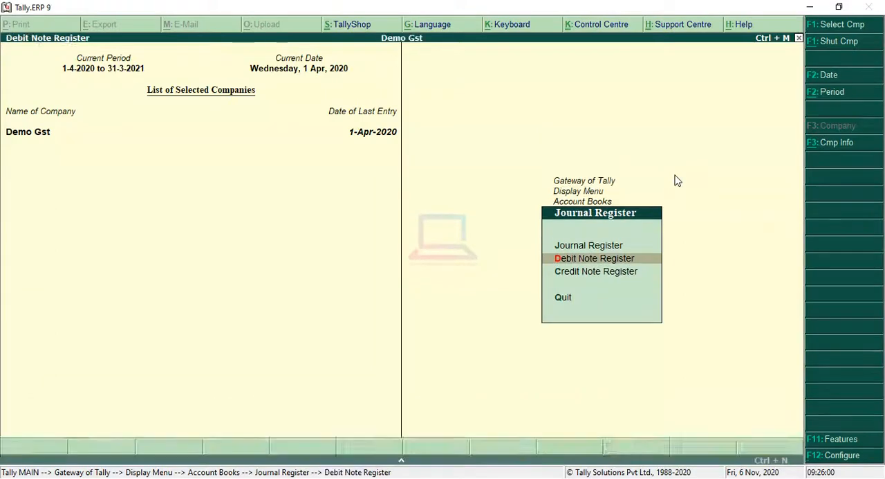
{"action": "key", "text": "Return"}
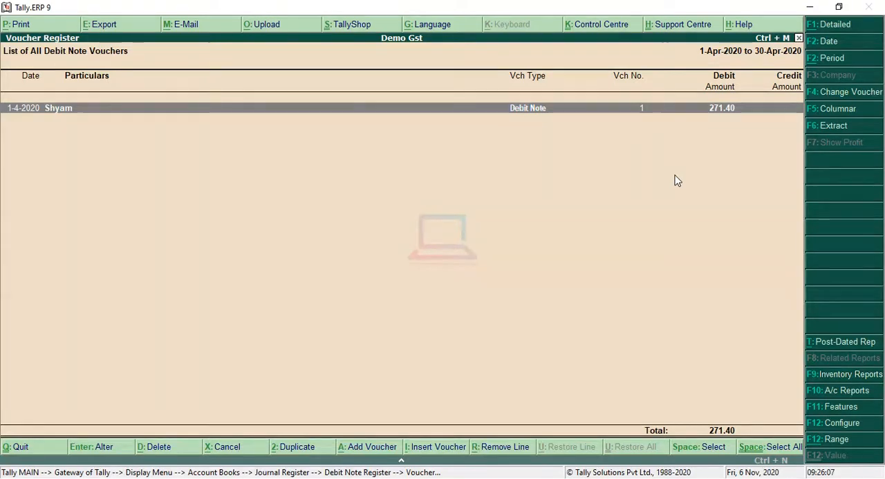
{"action": "key", "text": "Return"}
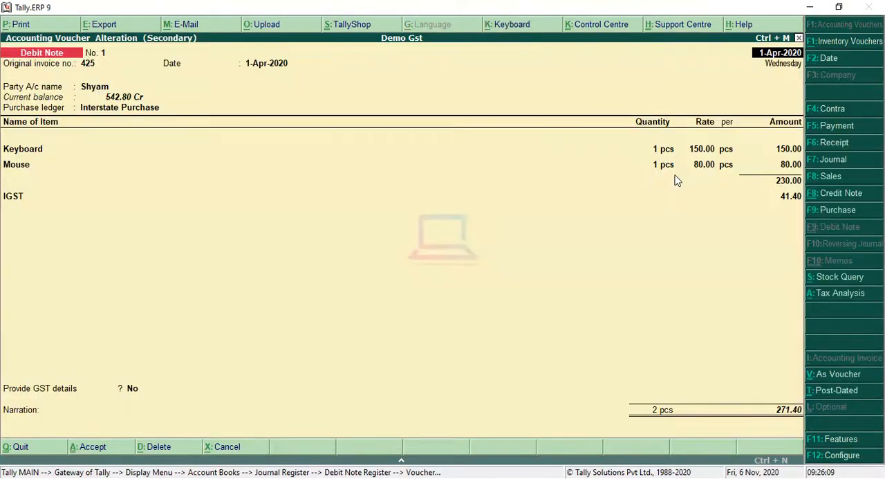
Step: Generate the print preview of debit note no. 1 and enlarge it
{"action": "key", "text": "alt+p"}
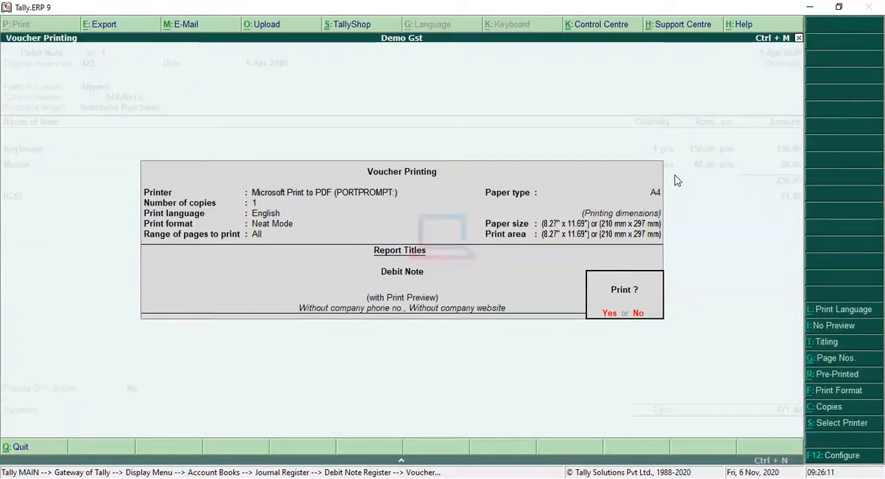
{"action": "key", "text": "Return"}
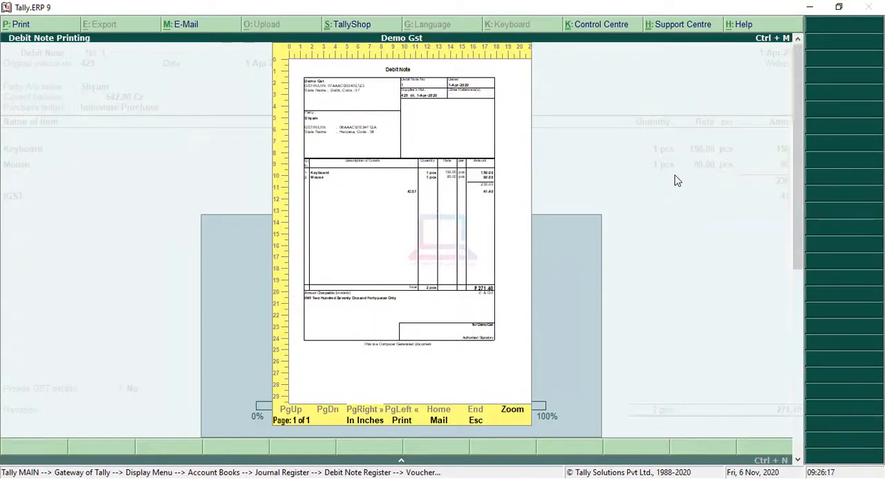
{"action": "key", "text": "alt+z"}
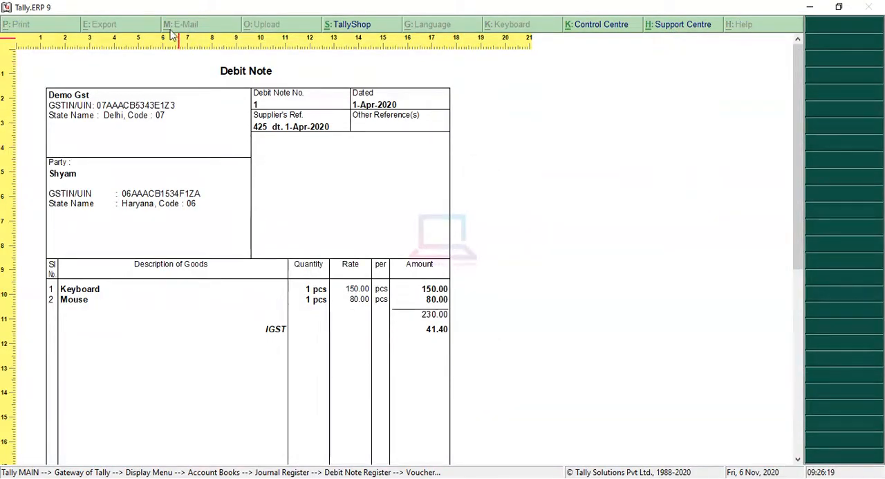
Step: Examine the printed debit note's header, party details, item lines, IGST and total, and close the preview
{"action": "scroll", "coordinate": [256, 242], "scroll_direction": "down", "scroll_amount": 5}
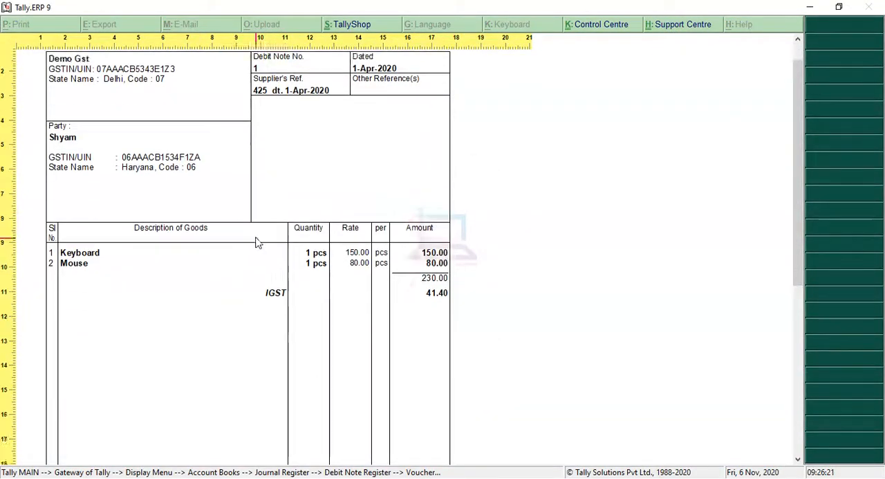
{"action": "scroll", "coordinate": [299, 262], "scroll_direction": "down", "scroll_amount": 2}
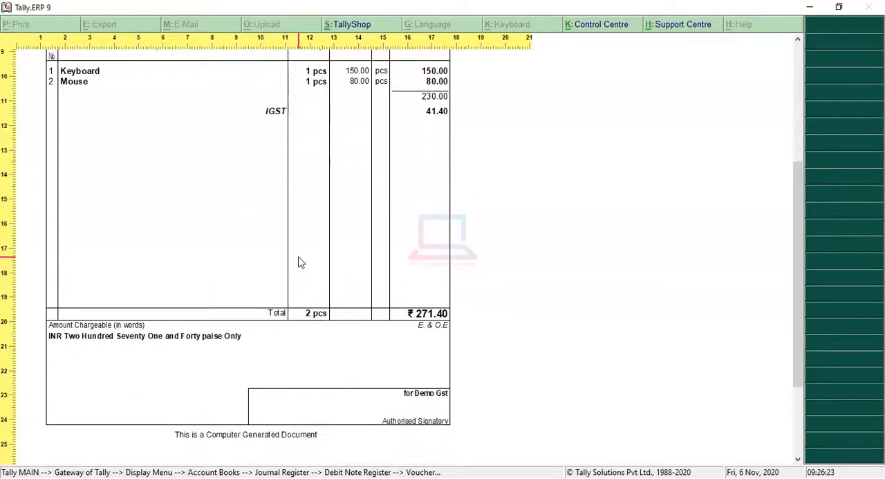
{"action": "scroll", "coordinate": [298, 260], "scroll_direction": "up", "scroll_amount": 5}
{"action": "scroll", "coordinate": [274, 247], "scroll_direction": "up", "scroll_amount": 3}
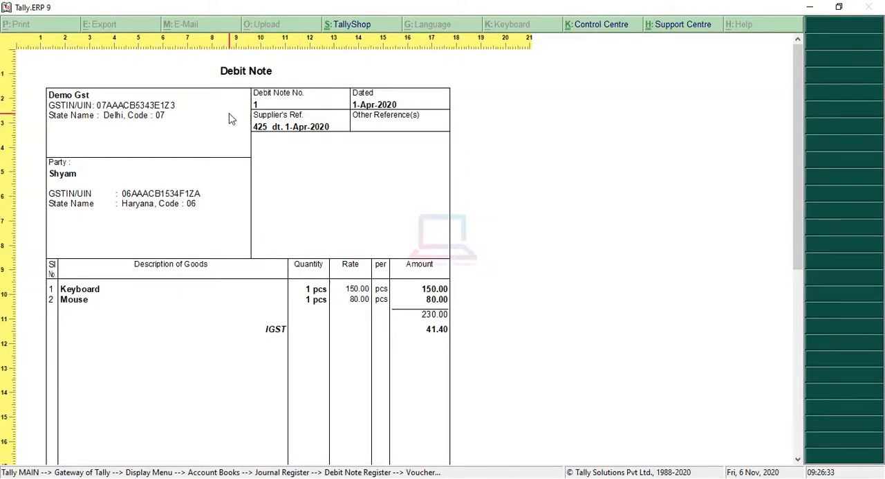
{"action": "scroll", "coordinate": [250, 251], "scroll_direction": "down", "scroll_amount": 1}
{"action": "scroll", "coordinate": [251, 253], "scroll_direction": "down", "scroll_amount": 5}
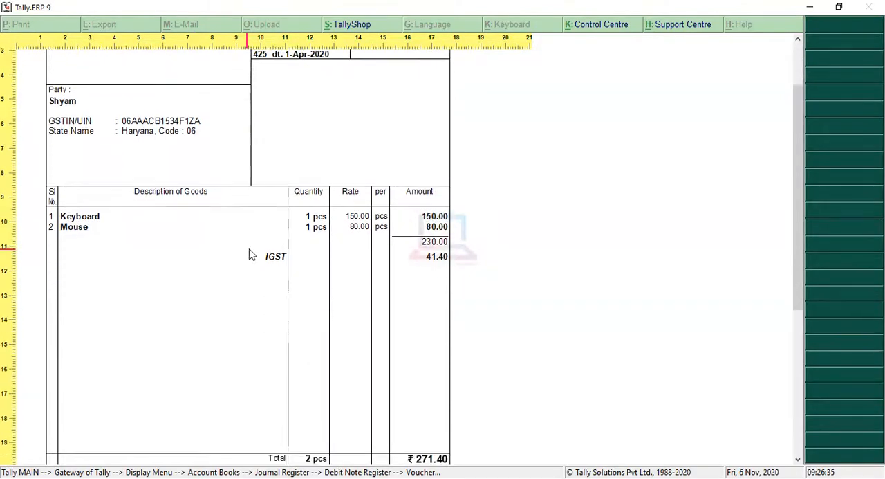
{"action": "scroll", "coordinate": [257, 260], "scroll_direction": "up", "scroll_amount": 2}
{"action": "scroll", "coordinate": [257, 260], "scroll_direction": "up", "scroll_amount": 4}
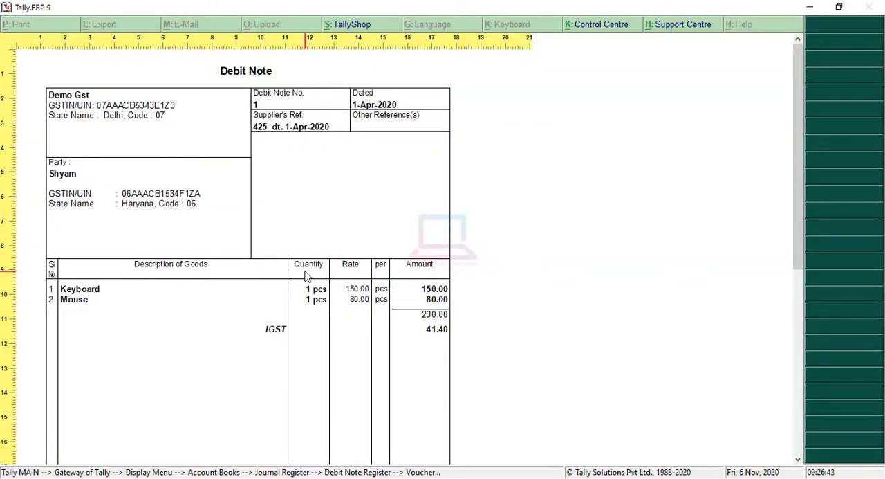
{"action": "scroll", "coordinate": [234, 263], "scroll_direction": "down", "scroll_amount": 3}
{"action": "key", "text": "Escape"}
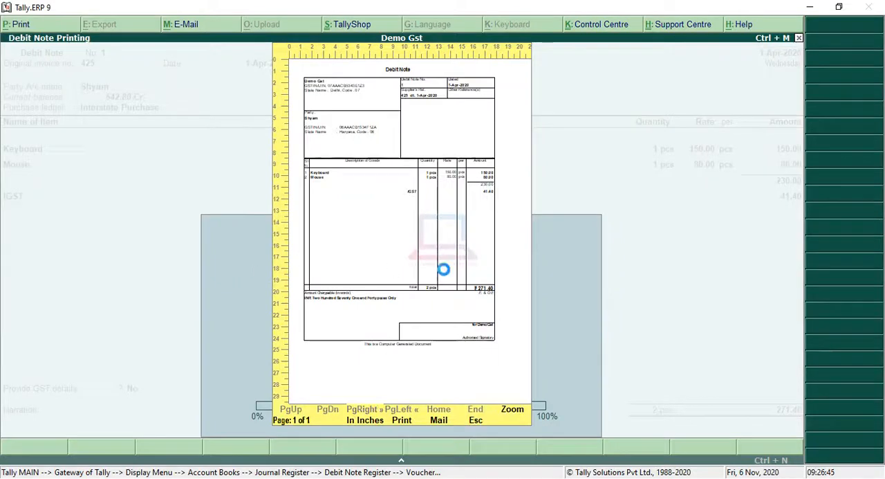
{"action": "key", "text": "Escape"}
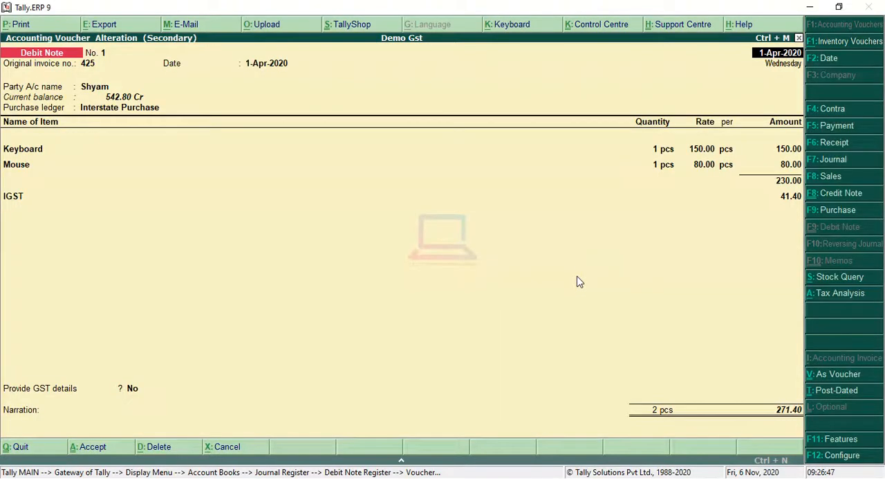